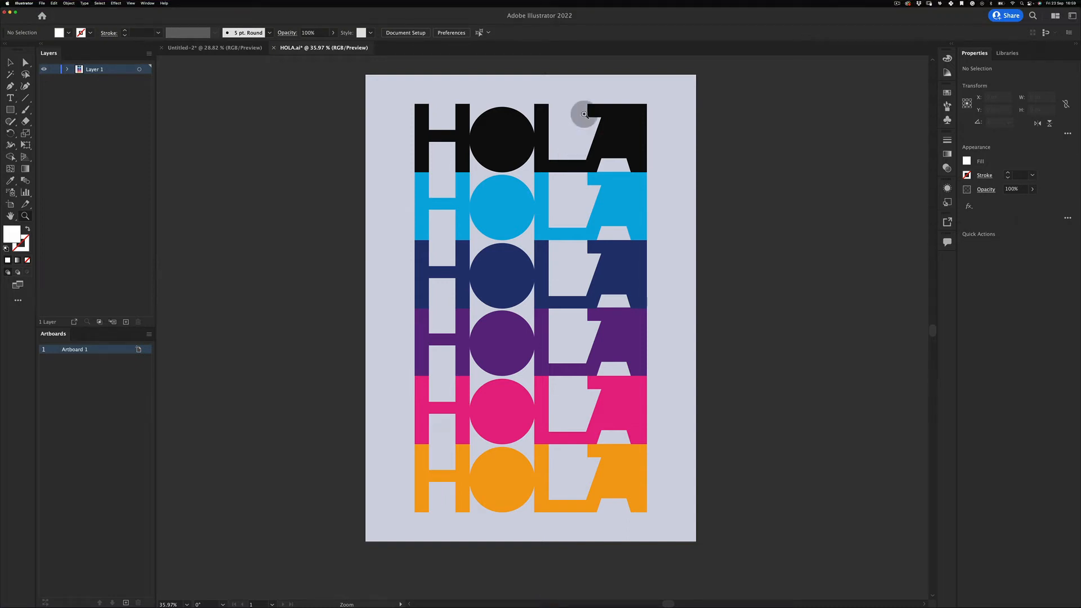
- Switch between the Selection and Gradient tools and pan the poster slightly down
key("v")
key("g")
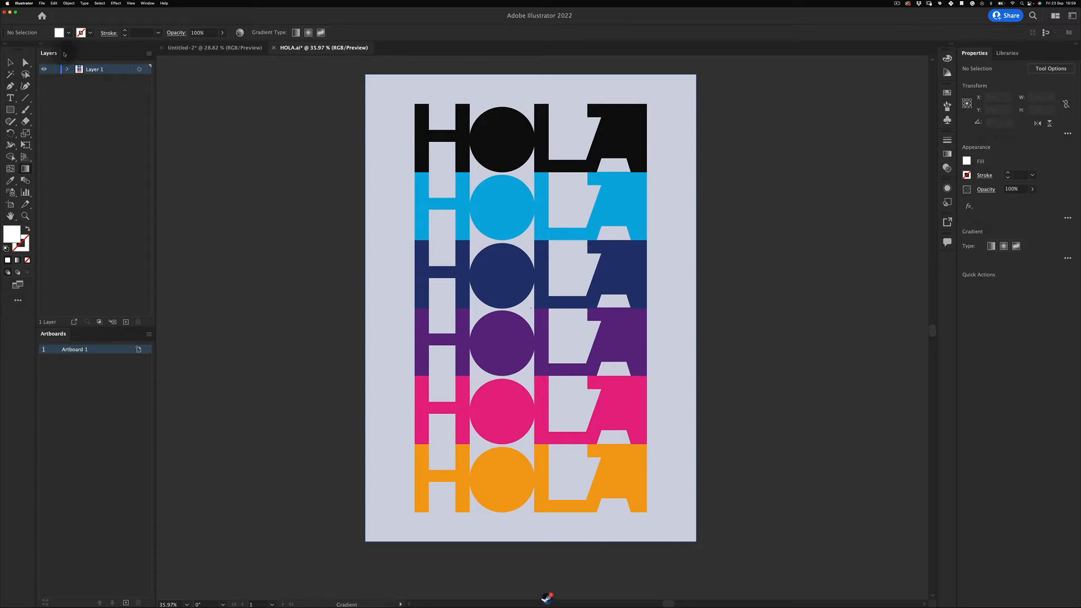
left_click(10, 62)
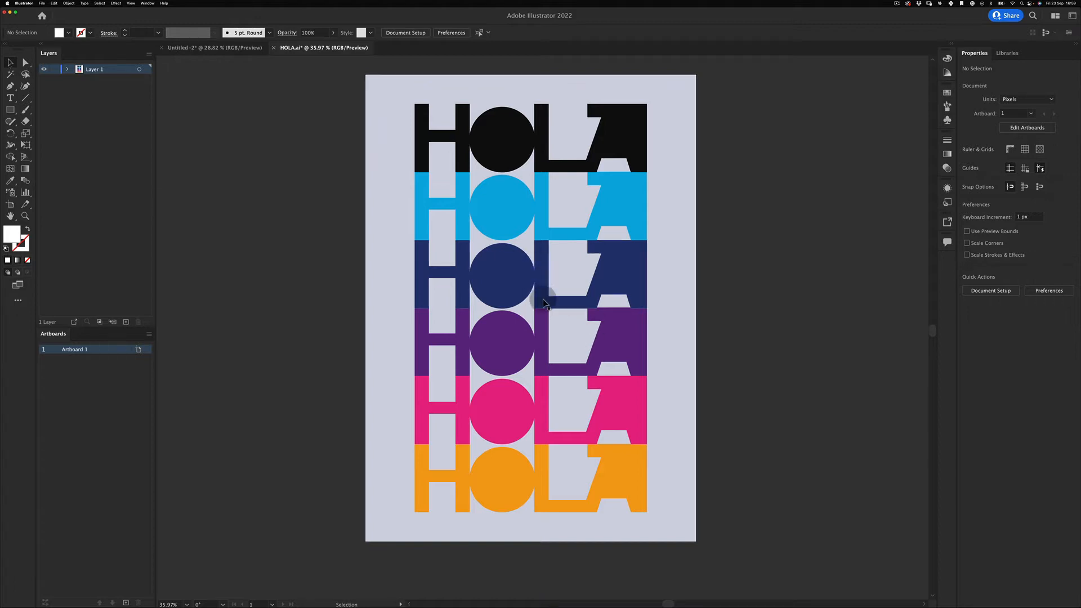
key("space")
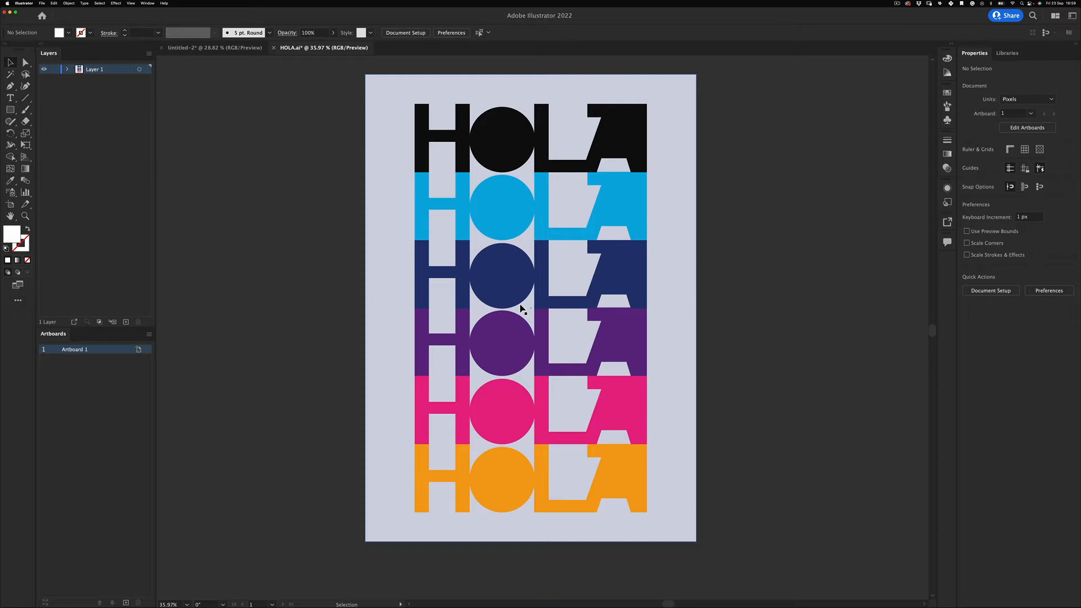
key("space")
left_click_drag(516, 239, 511, 253)
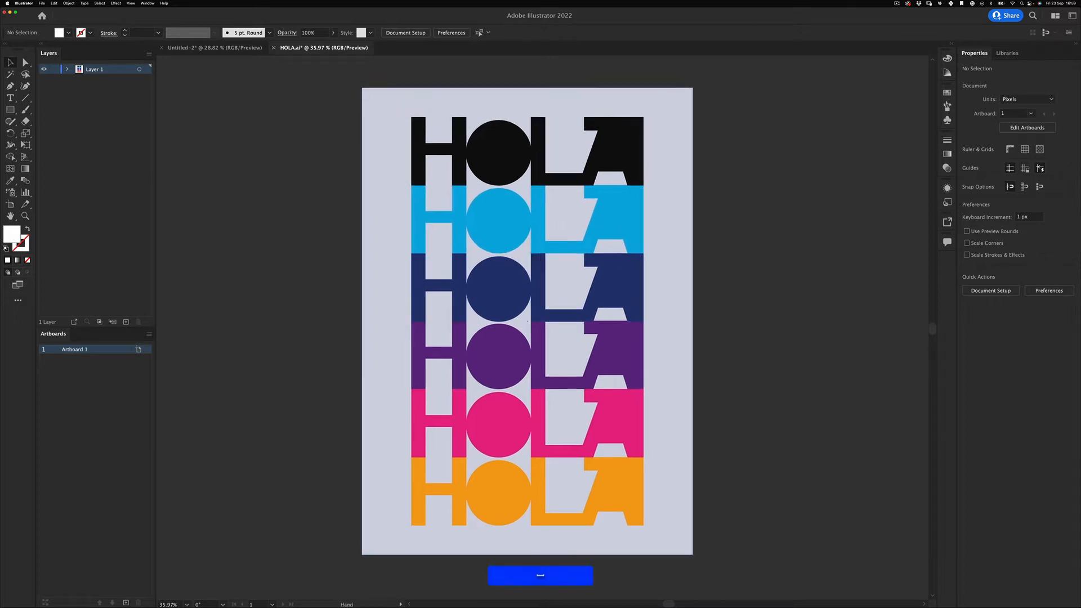
- From Untitled-2, check the New Document size of 1700 × 2400 px, then cancel without creating it
left_click(210, 48)
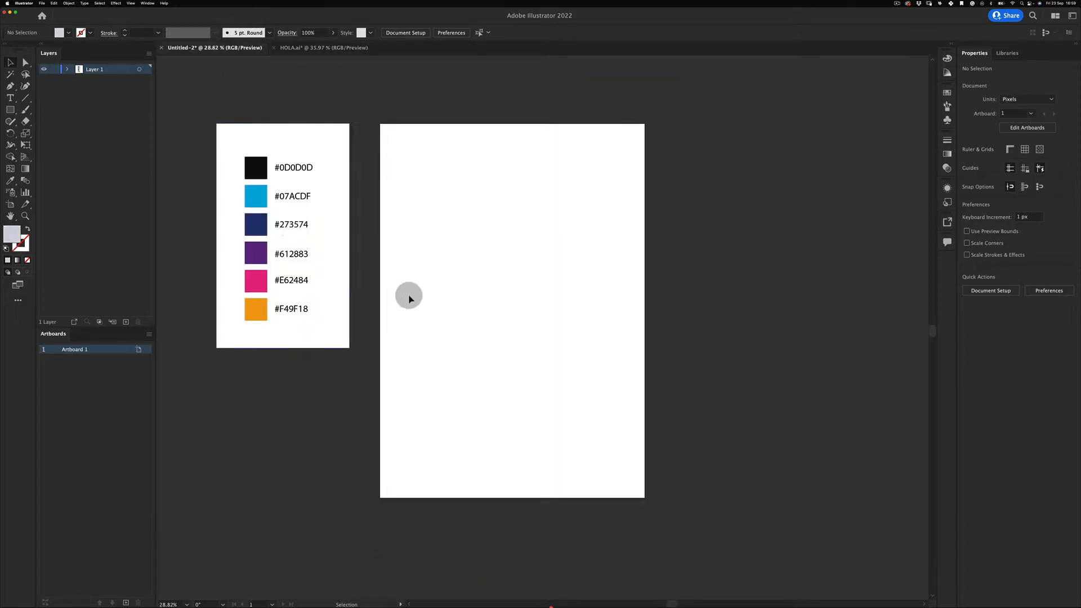
left_click(41, 4)
left_click(44, 12)
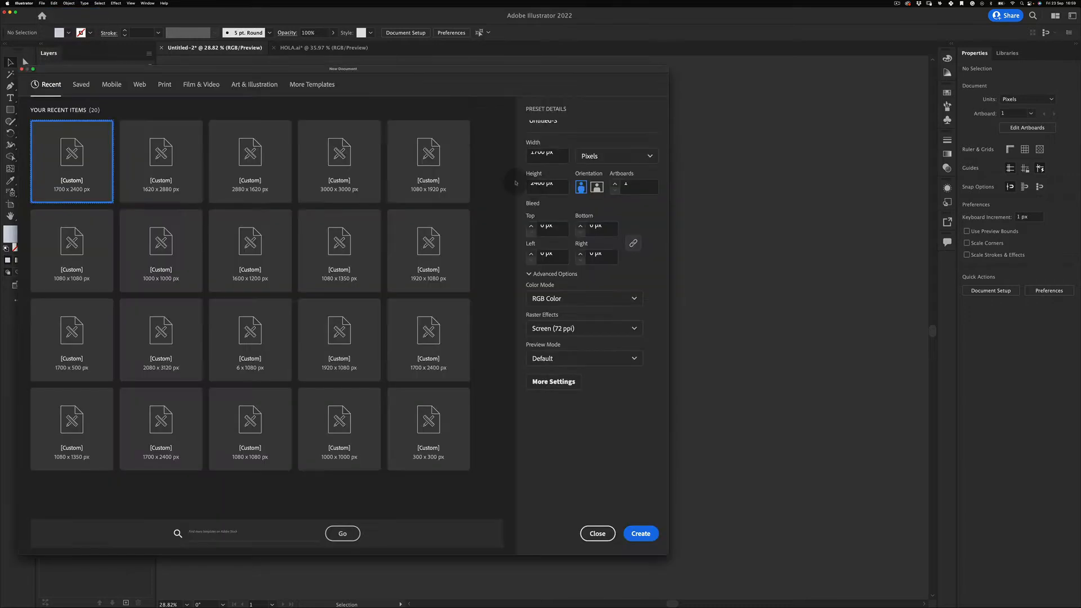
left_click(561, 187)
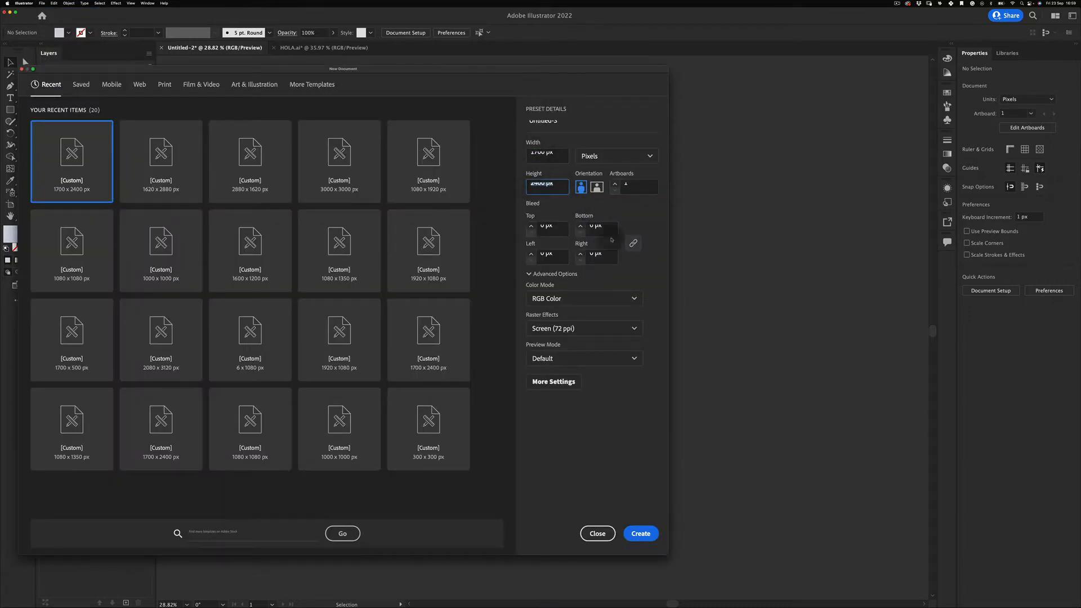
left_click_drag(671, 355, 683, 355)
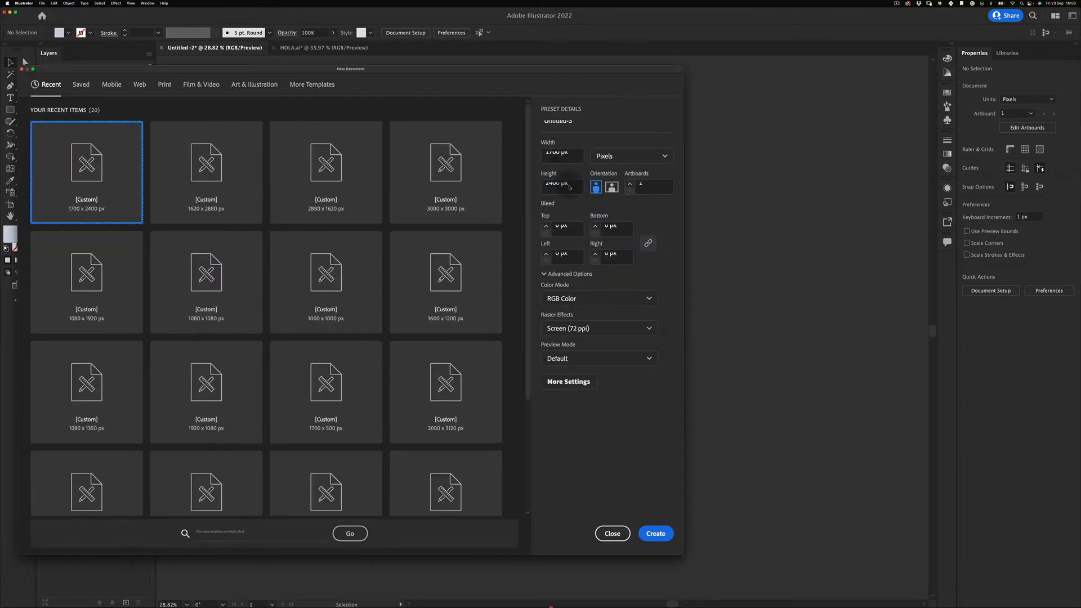
left_click(570, 188)
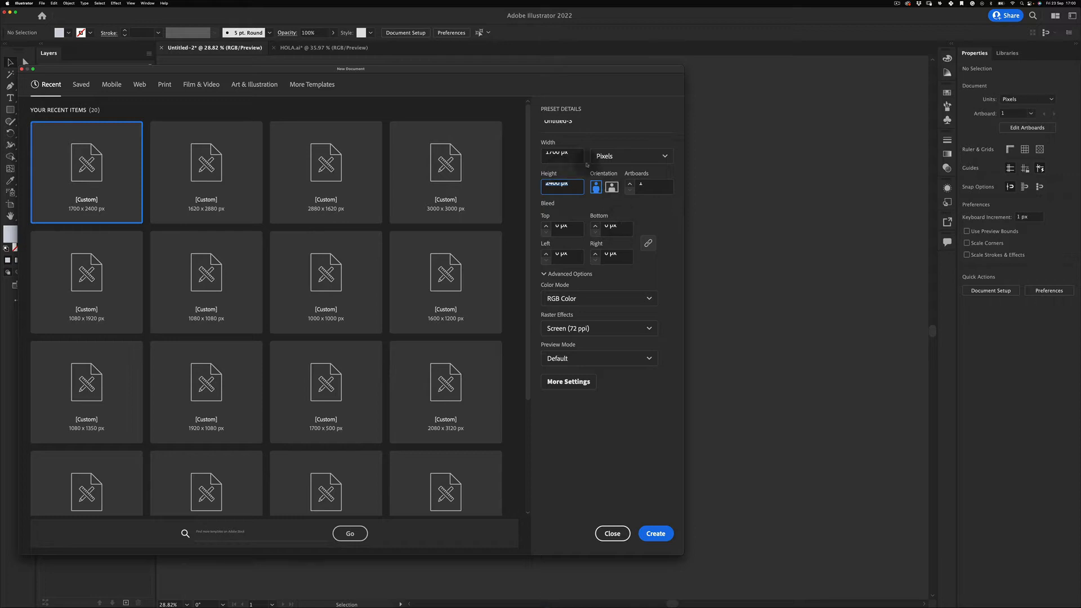
left_click(561, 155)
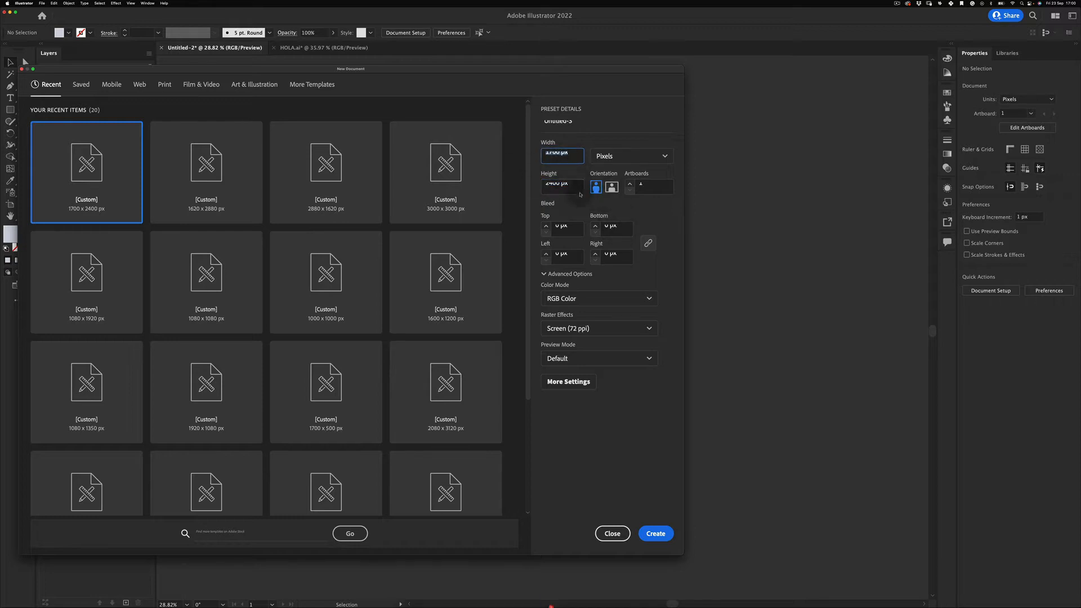
left_click(612, 533)
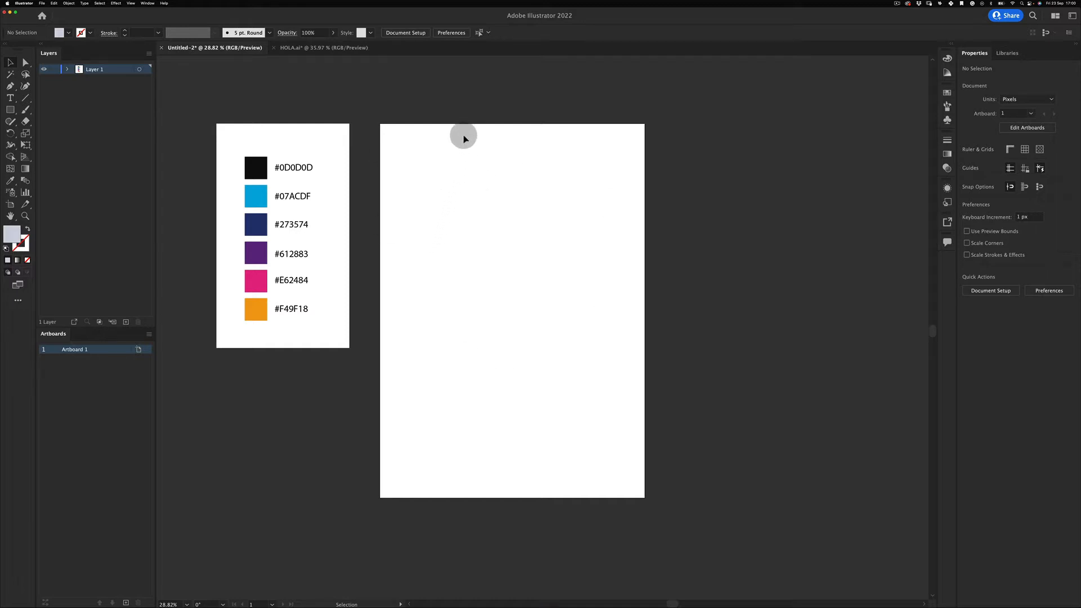
- Select and deselect the colour swatches, then nudge the artboards right and down in view
left_click_drag(164, 121, 346, 366)
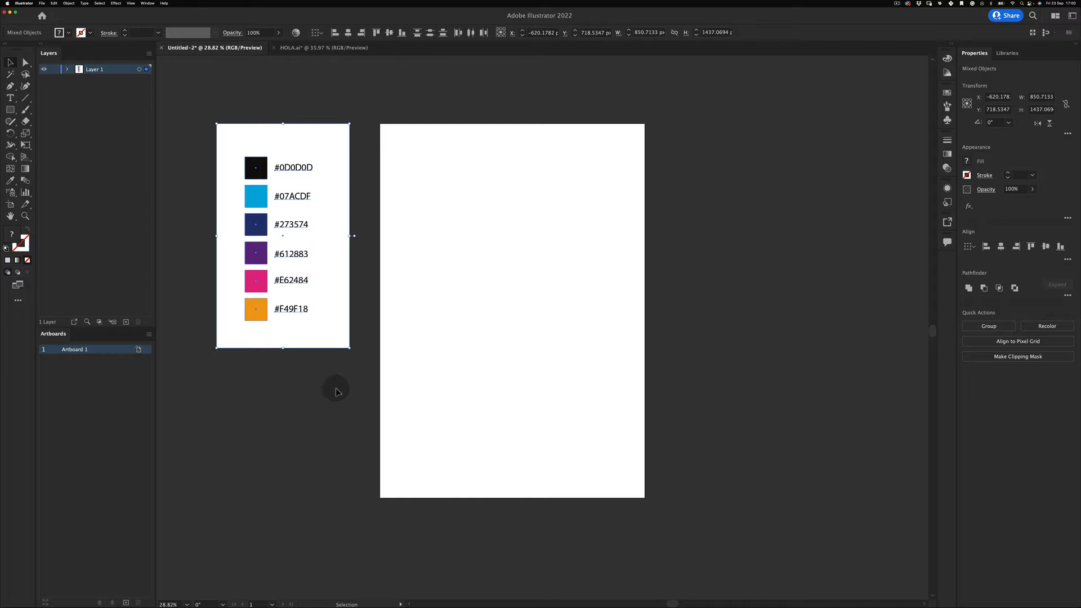
left_click(311, 424)
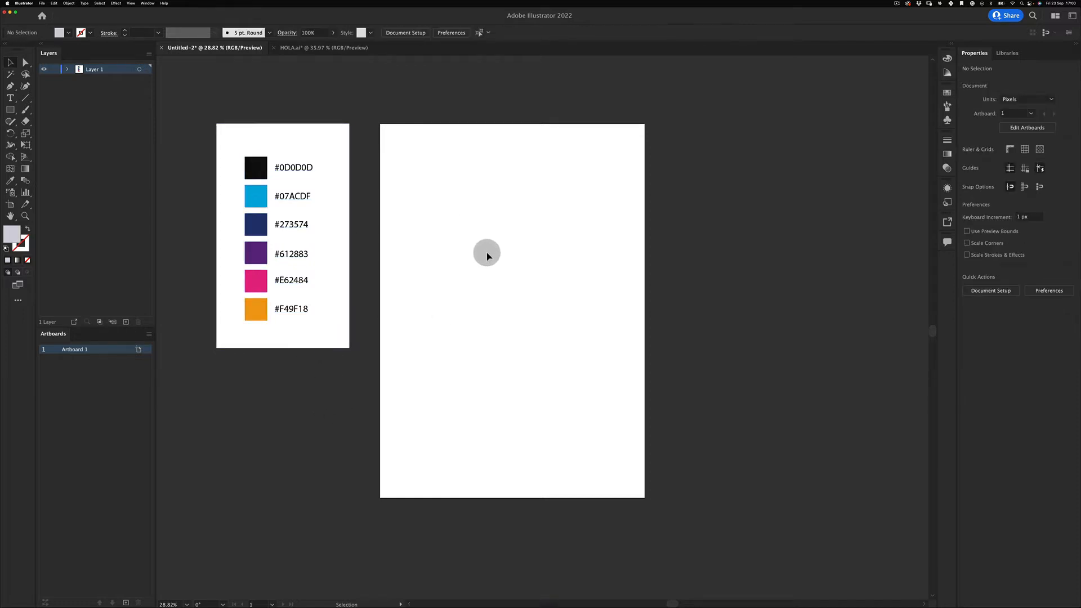
key("space")
left_click_drag(488, 267, 500, 276)
- Type HOLA on the blank artboard, enlarge it to about 325 px, and move it up to centre
left_click(10, 98)
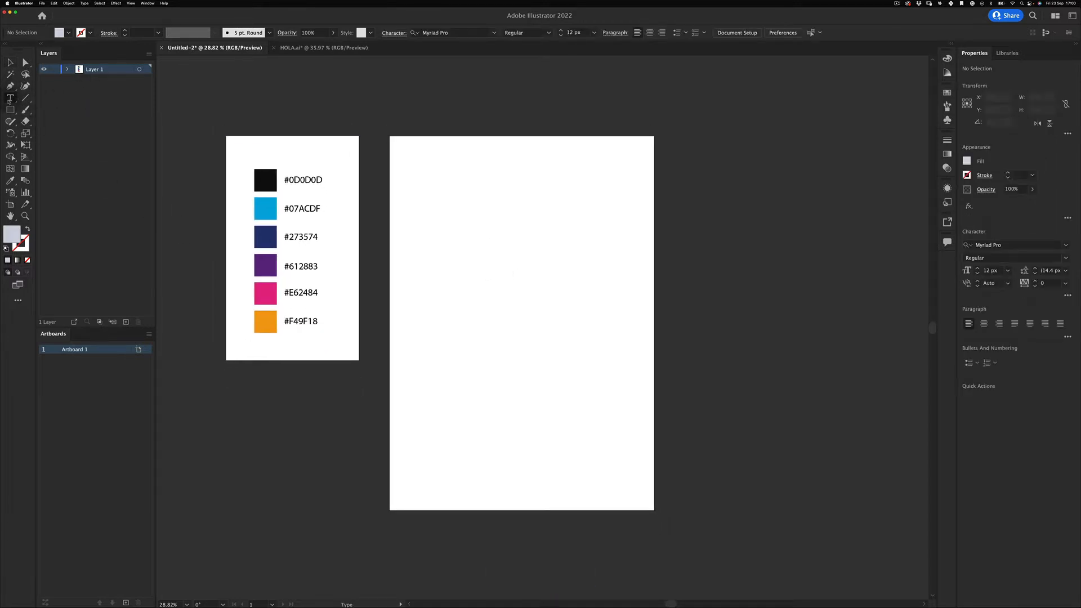
left_click(10, 99)
left_click(54, 98)
left_click(476, 277)
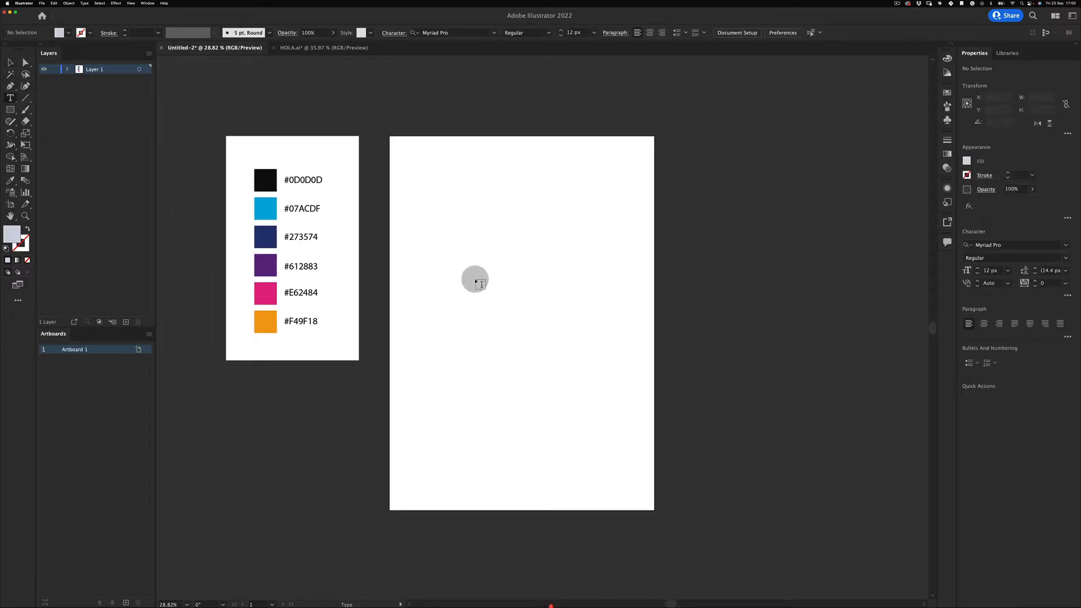
type("O")
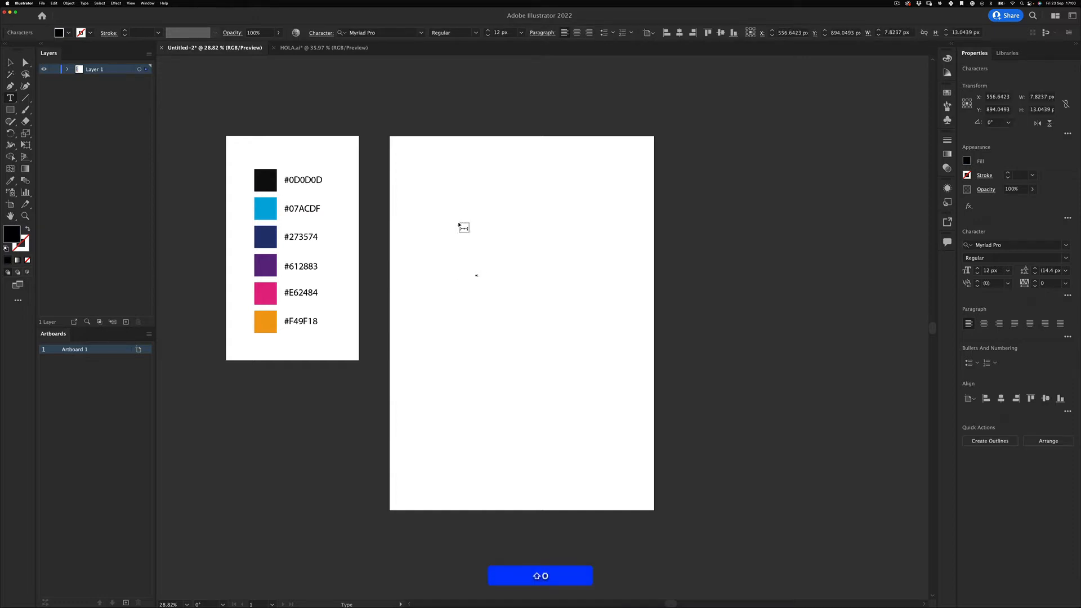
key("Escape")
key("e")
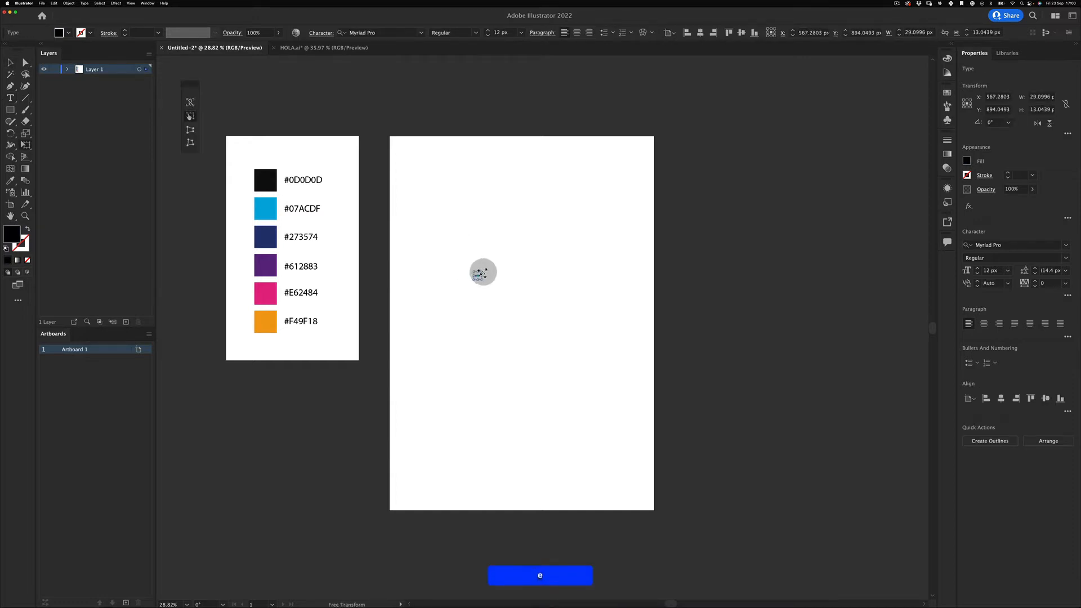
left_click_drag(480, 274, 606, 191)
left_click_drag(469, 370, 615, 205)
- Set HOLA's font to Helvetica Neue with the Bold style
left_click(381, 32)
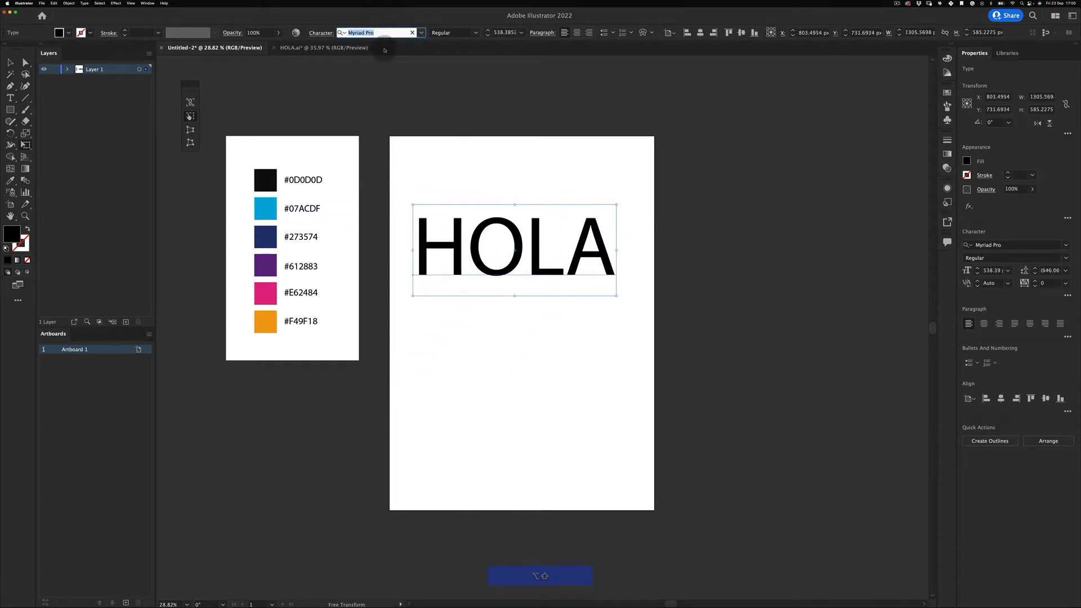
type("fu")
key("BackSpace")
key("BackSpace")
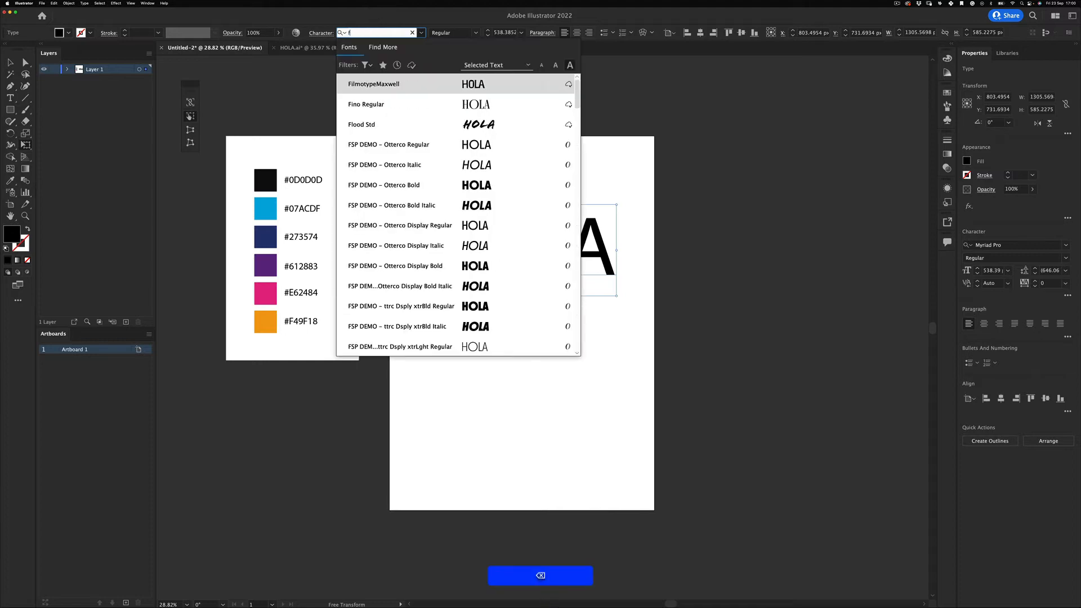
type("he")
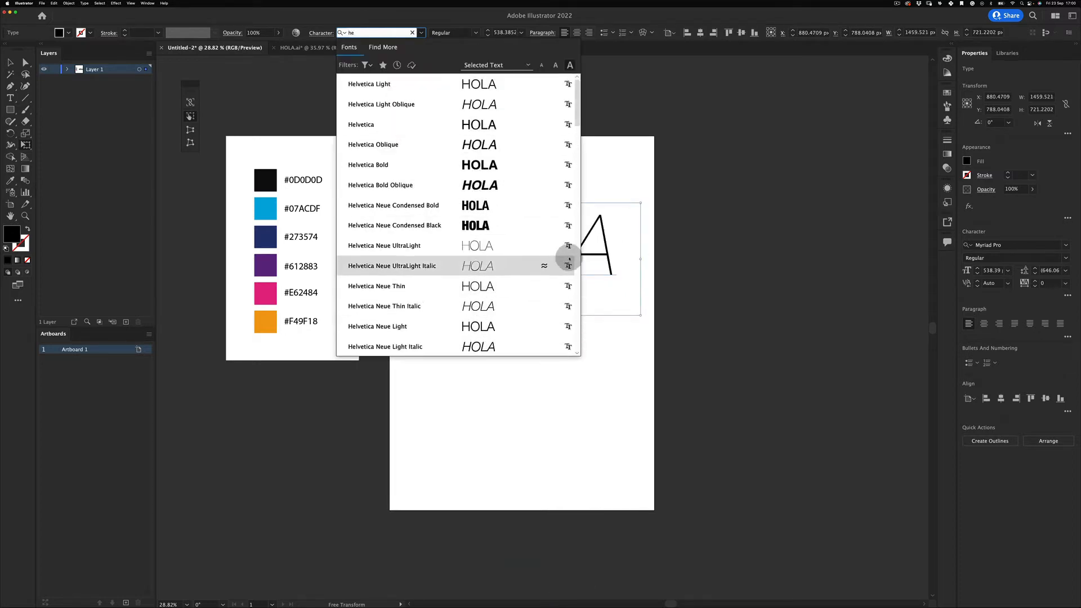
left_click(465, 327)
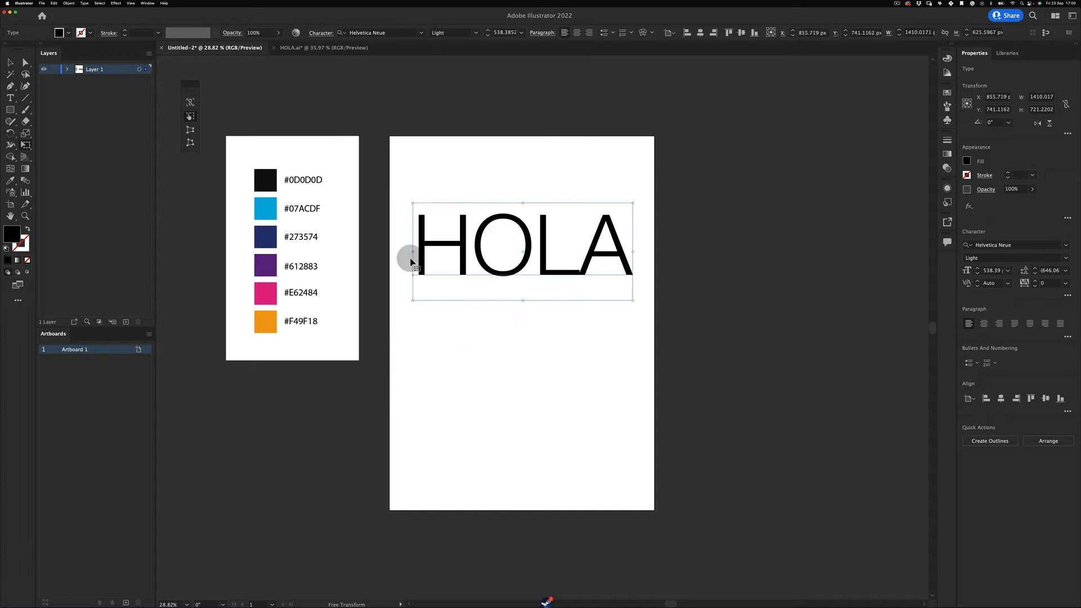
left_click(476, 32)
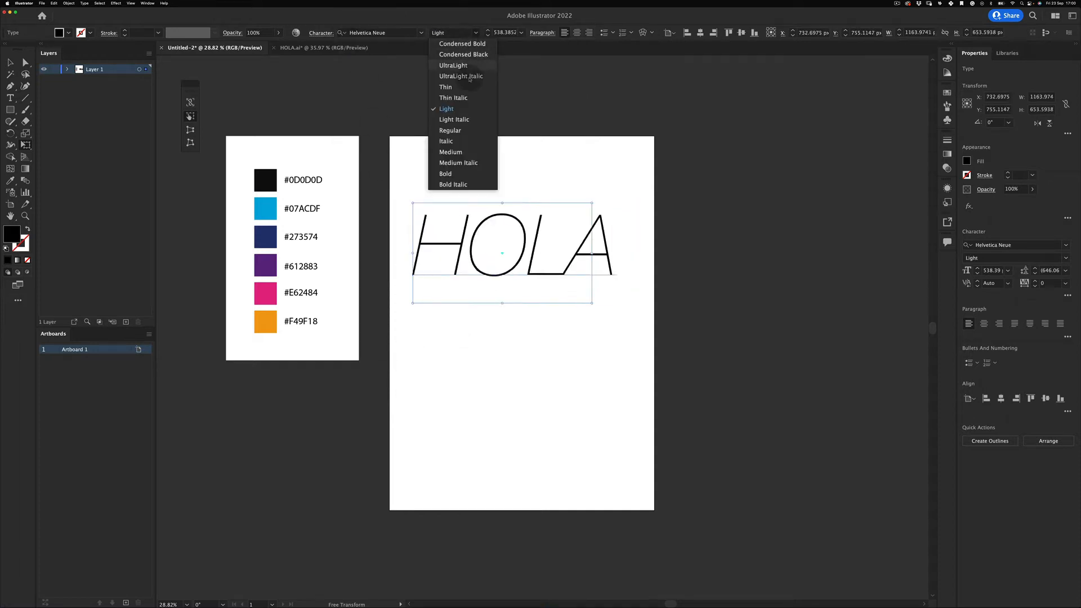
left_click(465, 174)
key("v")
left_click(485, 269)
- Move HOLA up and left, then convert it to outlines with Create Outlines
left_click(482, 379)
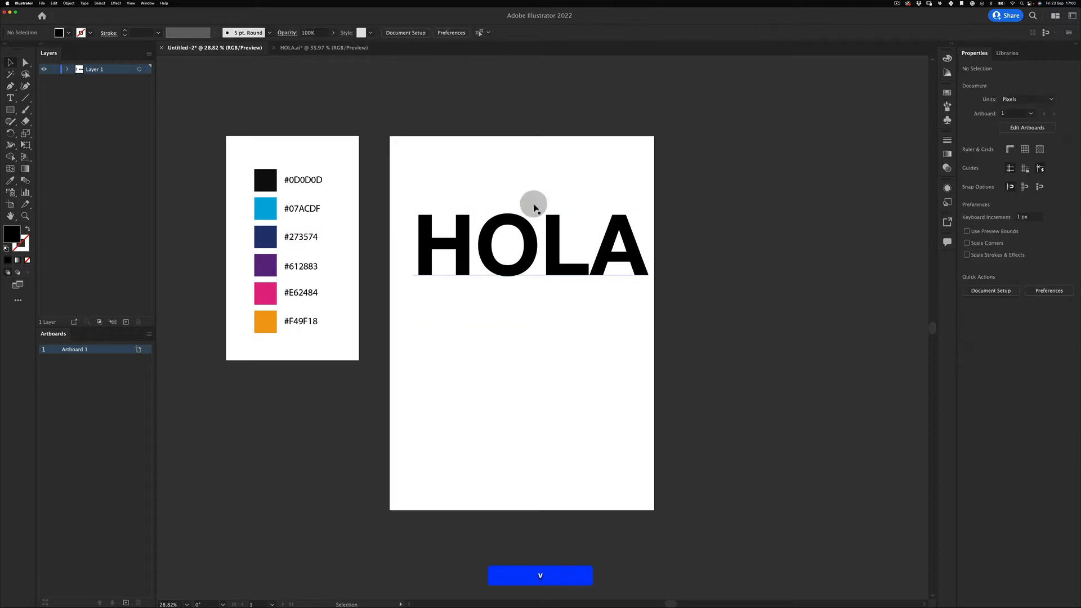
mouse_move(598, 251)
left_mouse_down()
mouse_move(587, 238)
mouse_move(586, 249)
left_mouse_up()
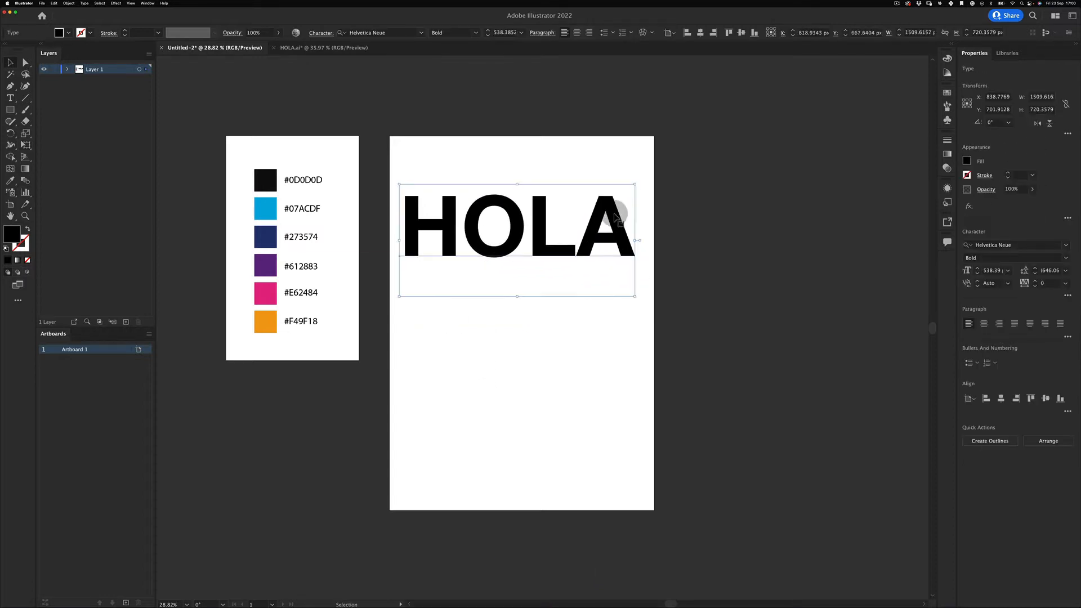
left_click(546, 229)
left_click_drag(604, 120, 455, 285)
right_click(540, 203)
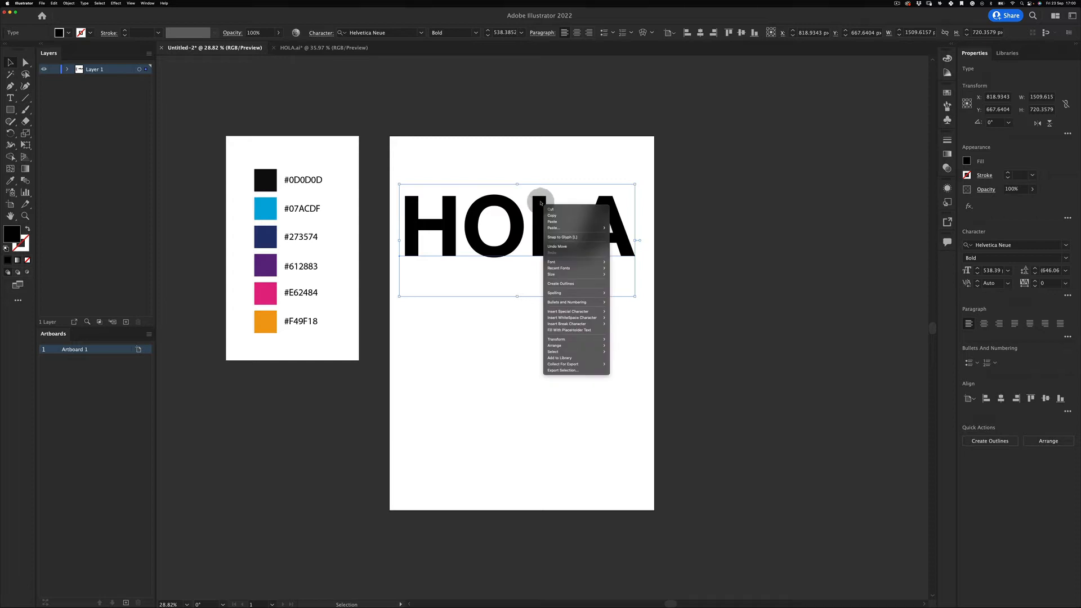
left_click(561, 283)
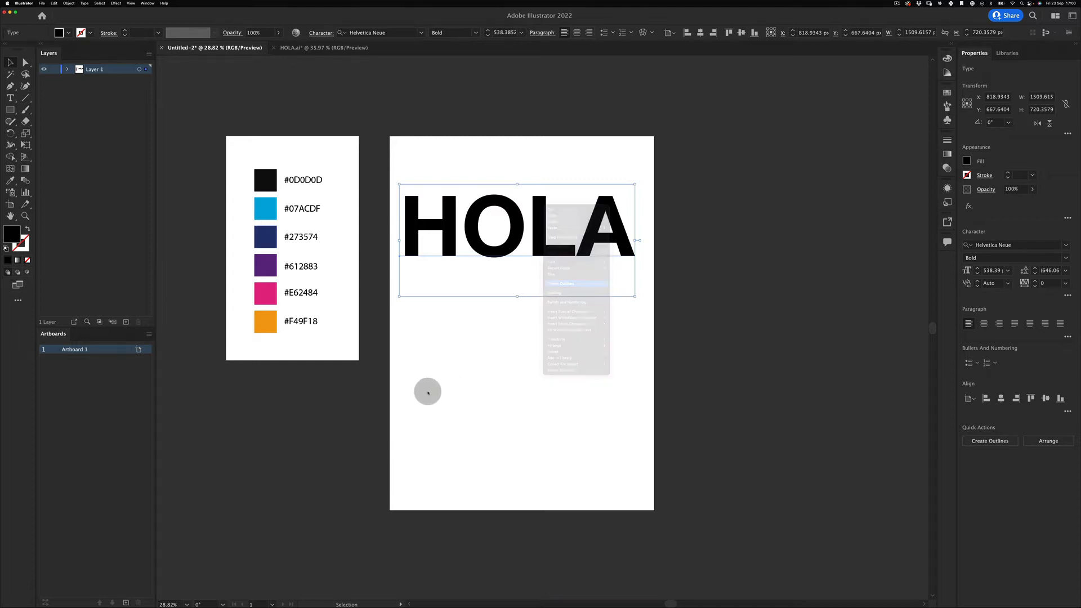
left_click(497, 347)
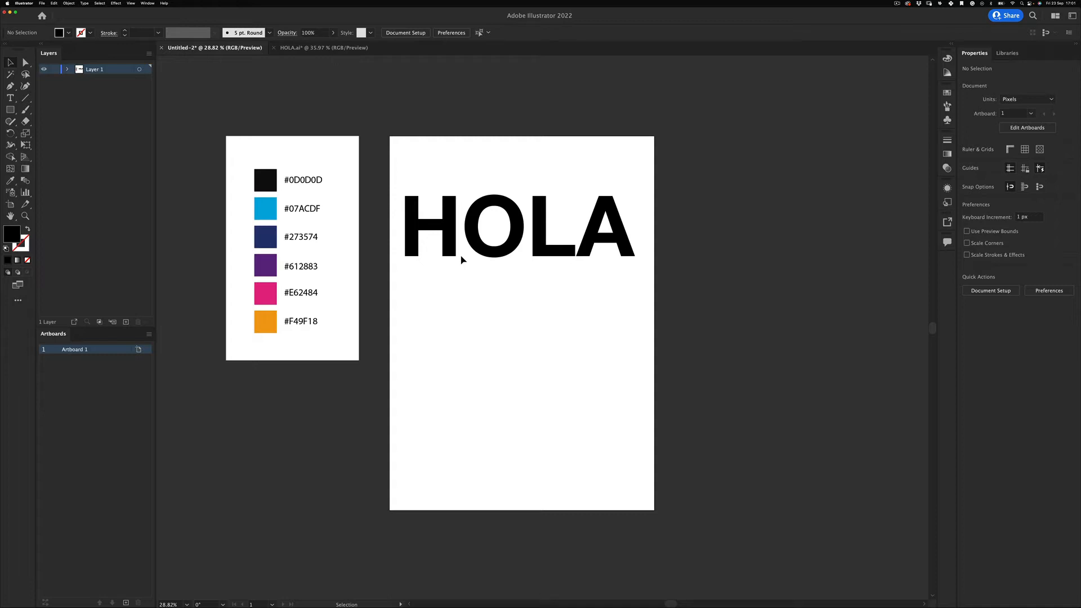
- Ungroup HOLA's letters and try a circle below the word, then undo and delete it
left_click_drag(496, 182, 507, 317)
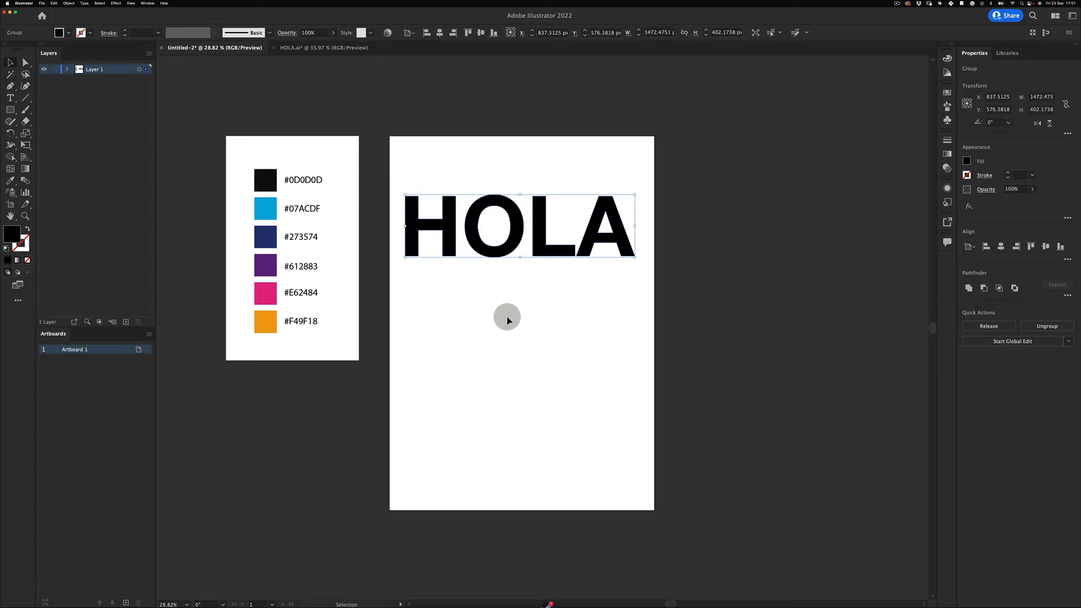
right_click(512, 223)
left_click(528, 294)
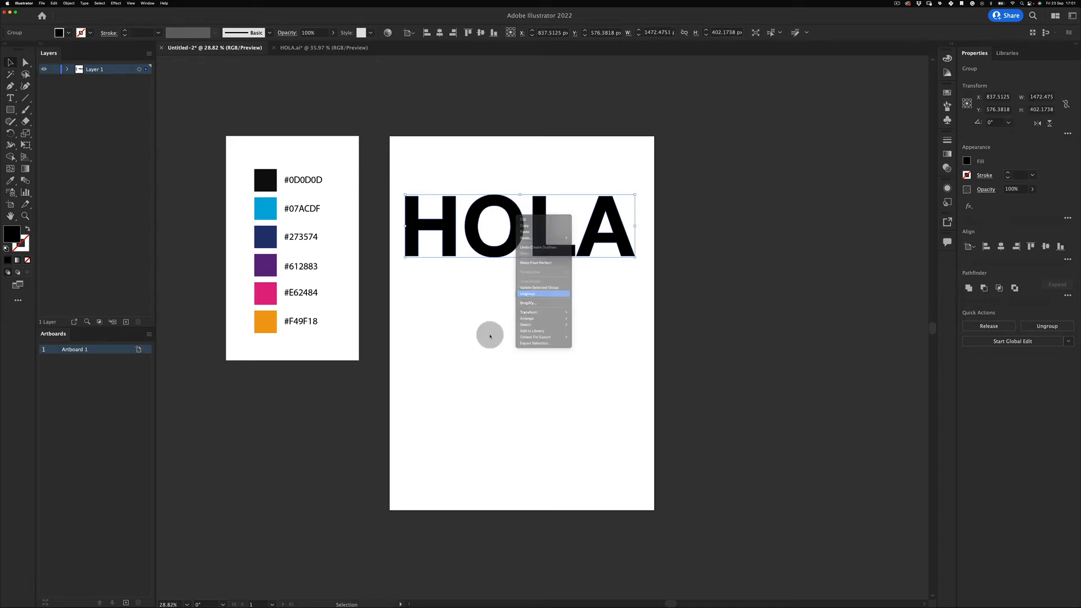
left_click(491, 335)
left_click_drag(478, 163, 515, 346)
left_click_drag(10, 110, 63, 135)
left_click_drag(491, 328, 508, 232)
key("v")
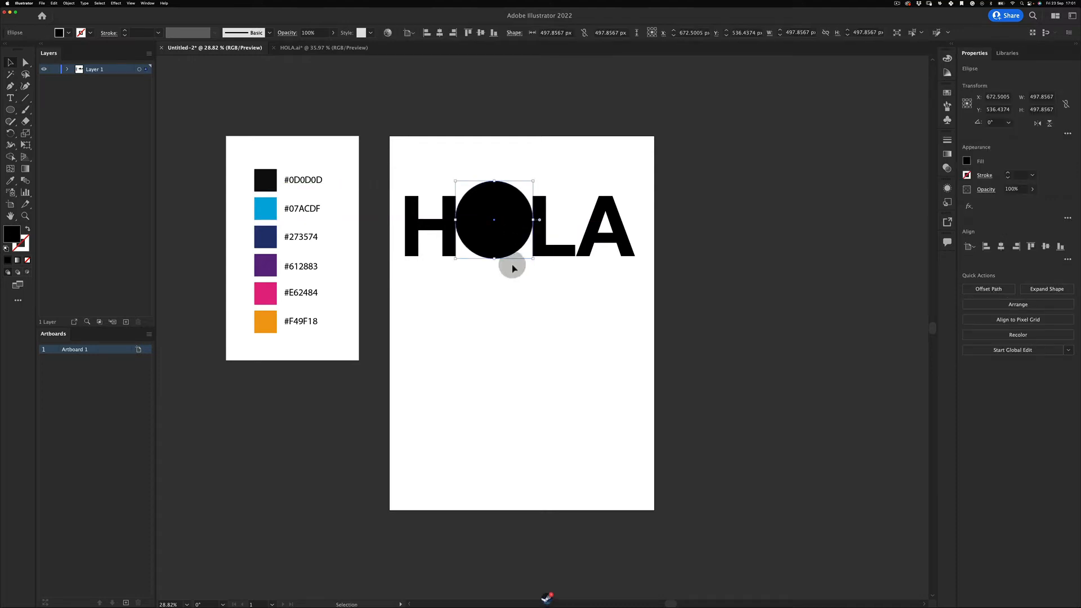
key("super+z")
key("Delete")
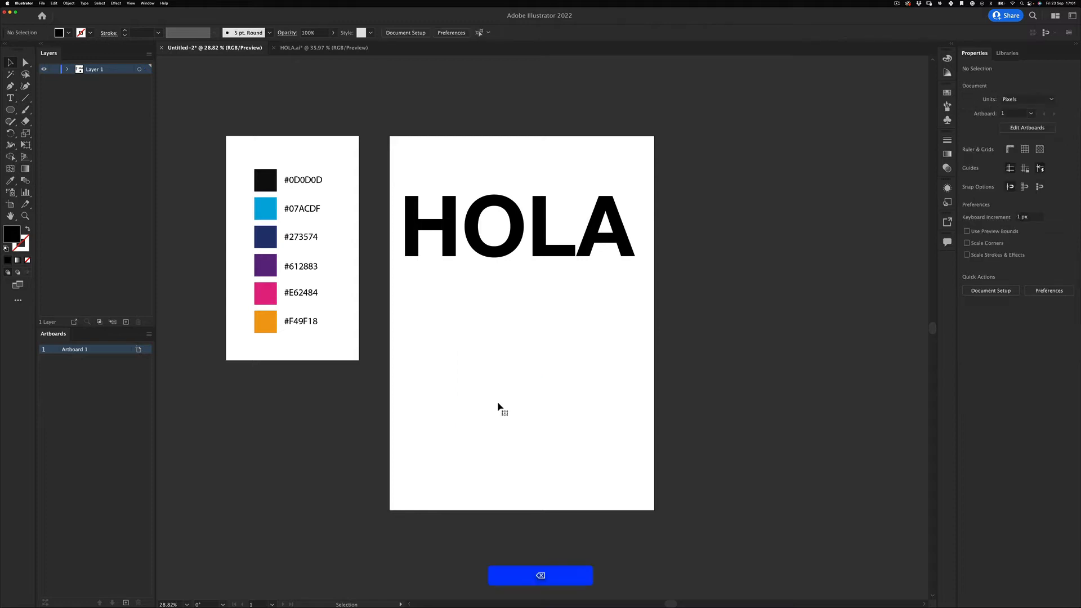
- Delete the outlined O and draw a perfect black circle in its place
left_click(495, 198)
left_click(497, 321)
left_click(476, 209)
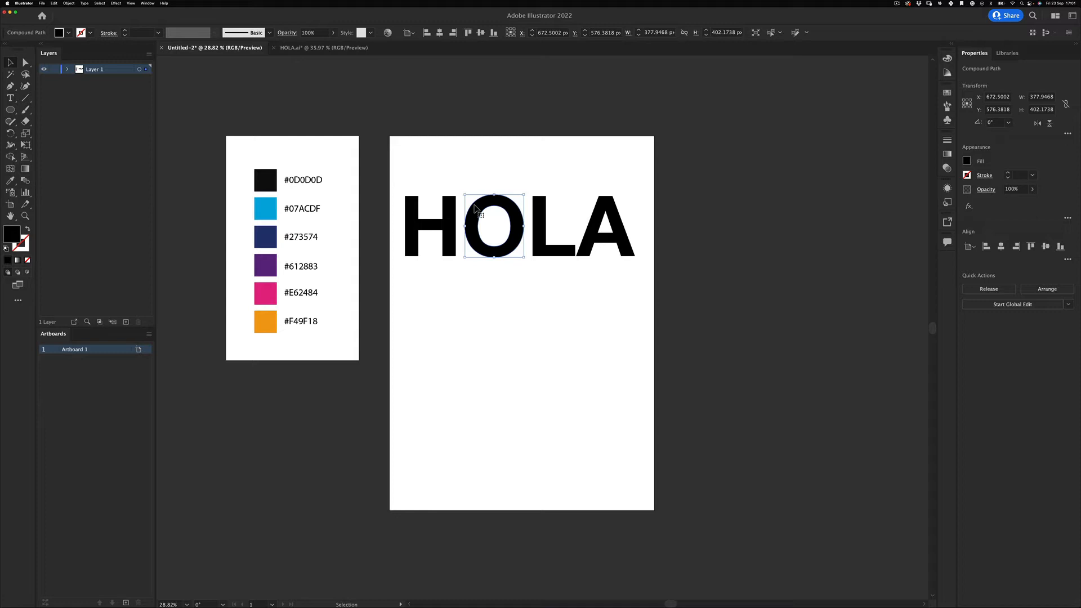
left_click(494, 354)
left_click_drag(477, 149, 498, 356)
key("Delete")
left_click(10, 110)
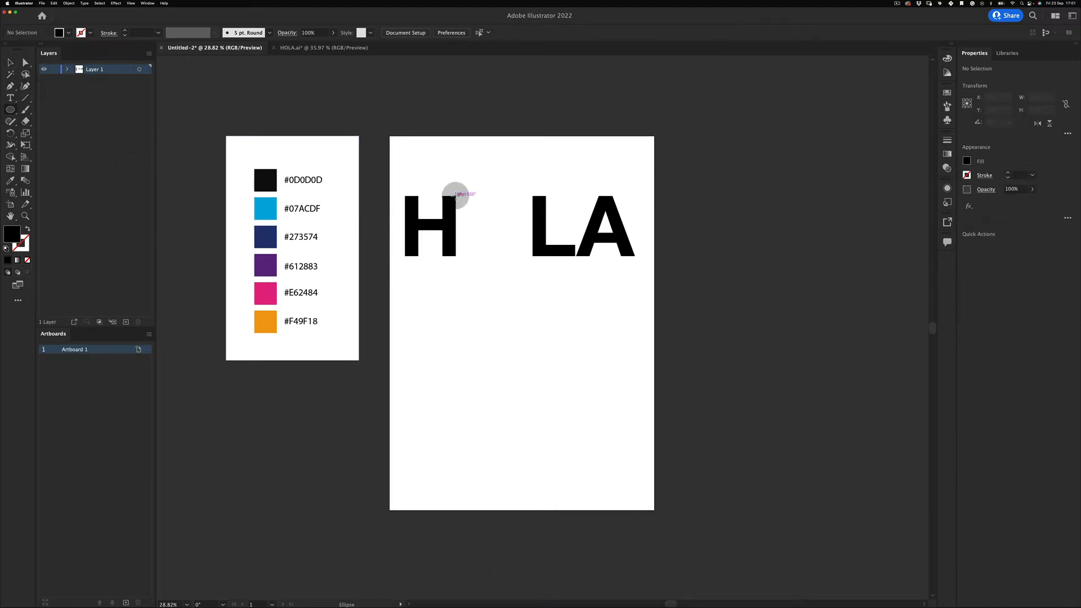
left_click_drag(456, 194, 466, 256)
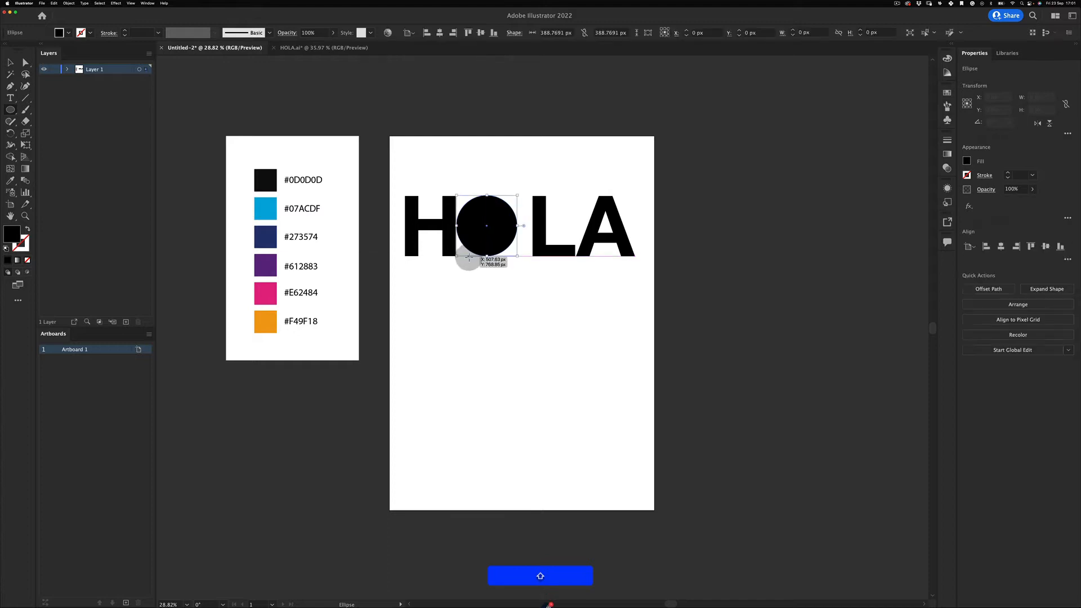
key("v")
left_click(470, 286)
scroll(483, 230, "up", 3)
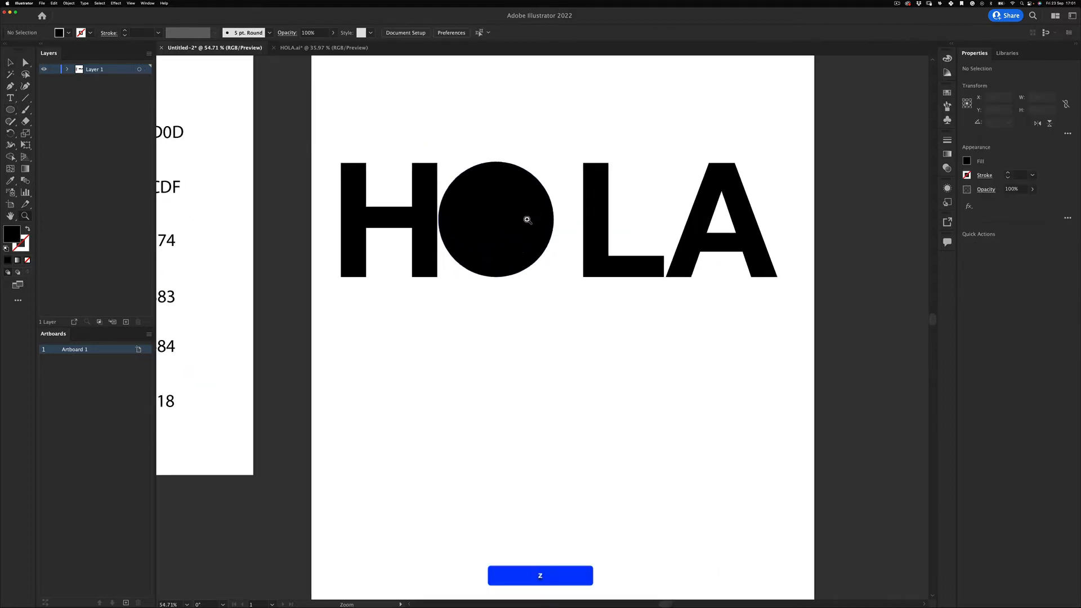
- Slide the L left against the circle and the A left against the L
left_click(496, 241)
left_click_drag(600, 247, 567, 246)
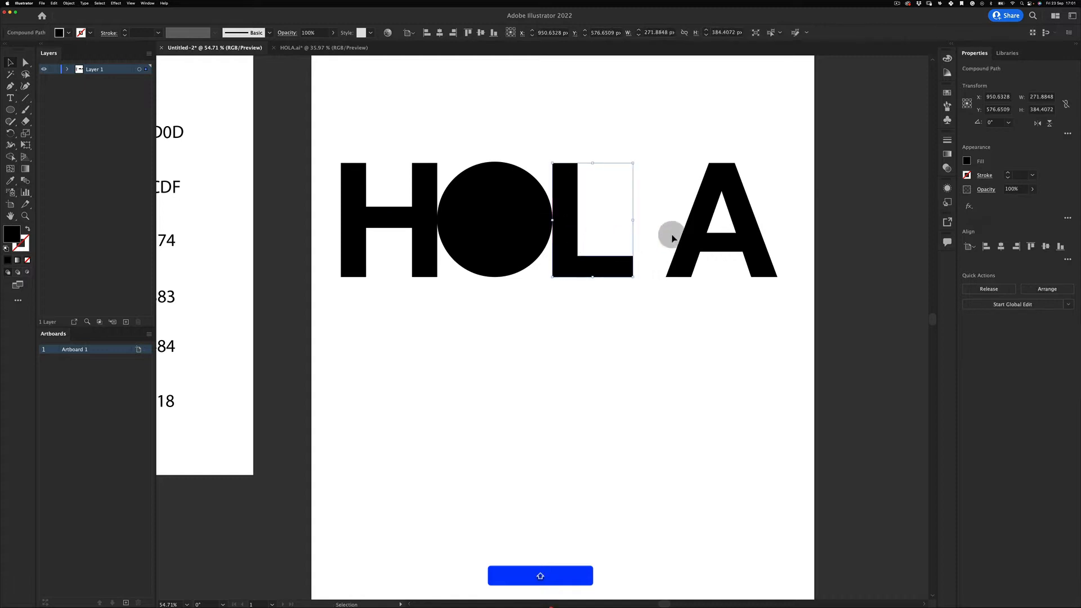
left_click_drag(698, 242, 407, 362)
left_click(647, 284)
- Centre the HOLA letters horizontally on the artboard
key("z")
key("v")
left_click_drag(542, 254, 647, 242)
left_click(622, 276)
key("z")
left_click(25, 63)
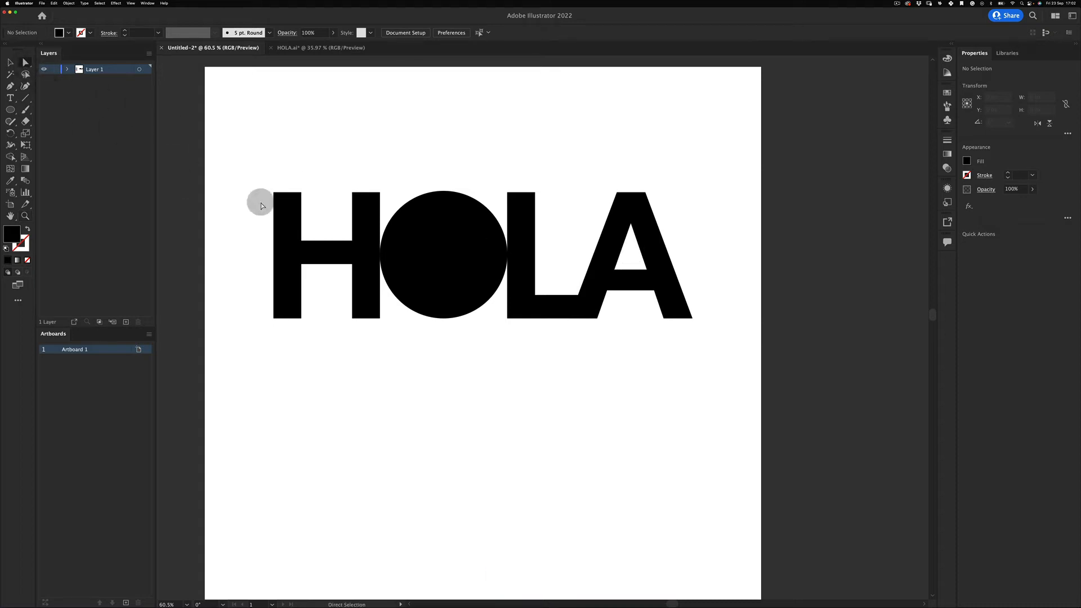
- Delete the A's inner triangular hole path, then marquee-select all the HOLA letter shapes
left_click(623, 269)
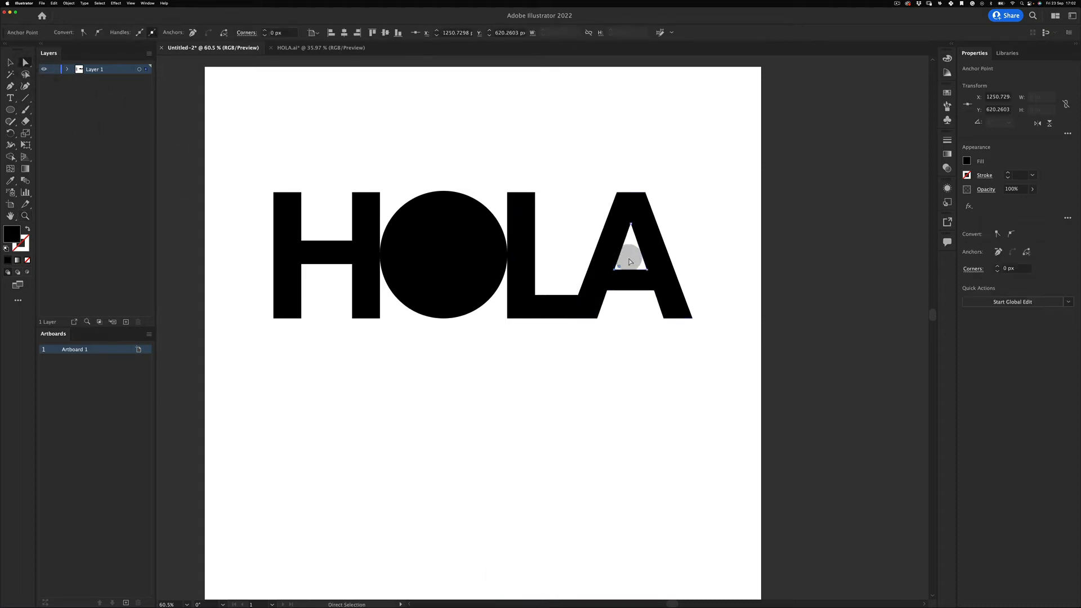
key("Delete")
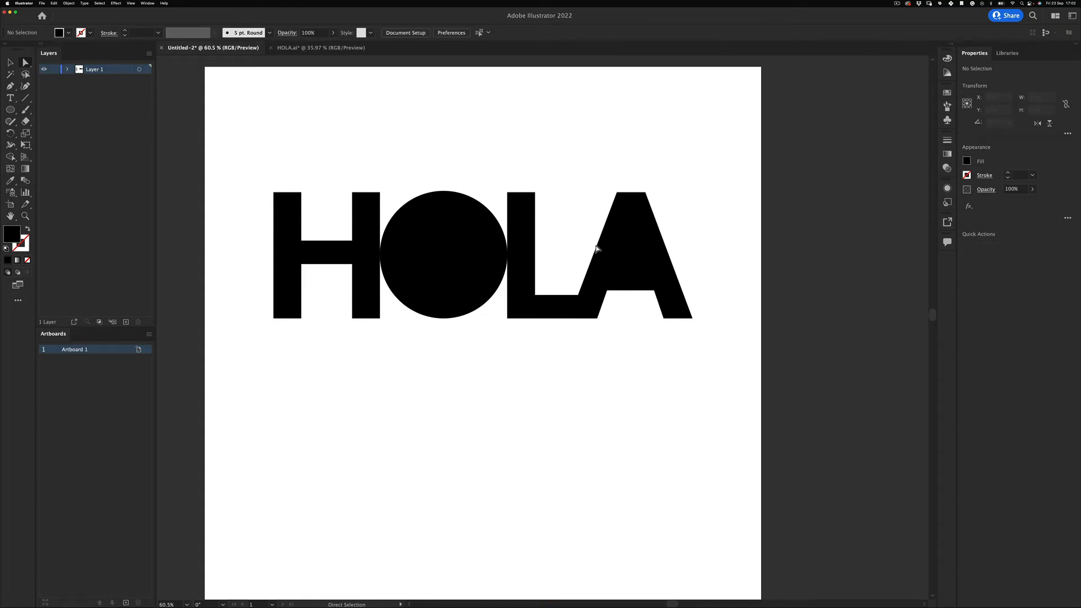
left_click(712, 196)
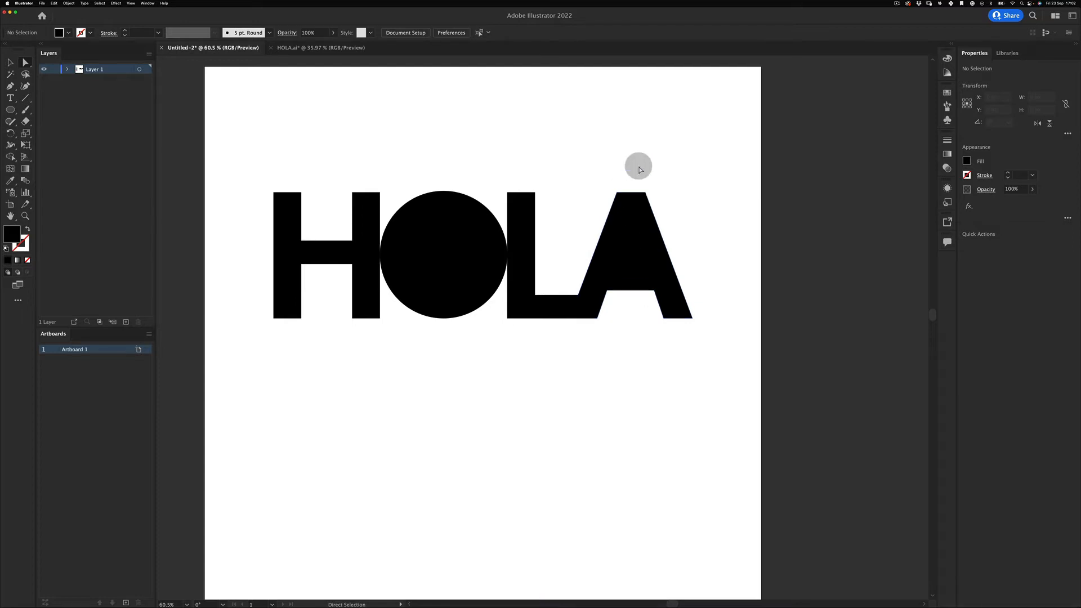
key("v")
left_click_drag(674, 219, 411, 366)
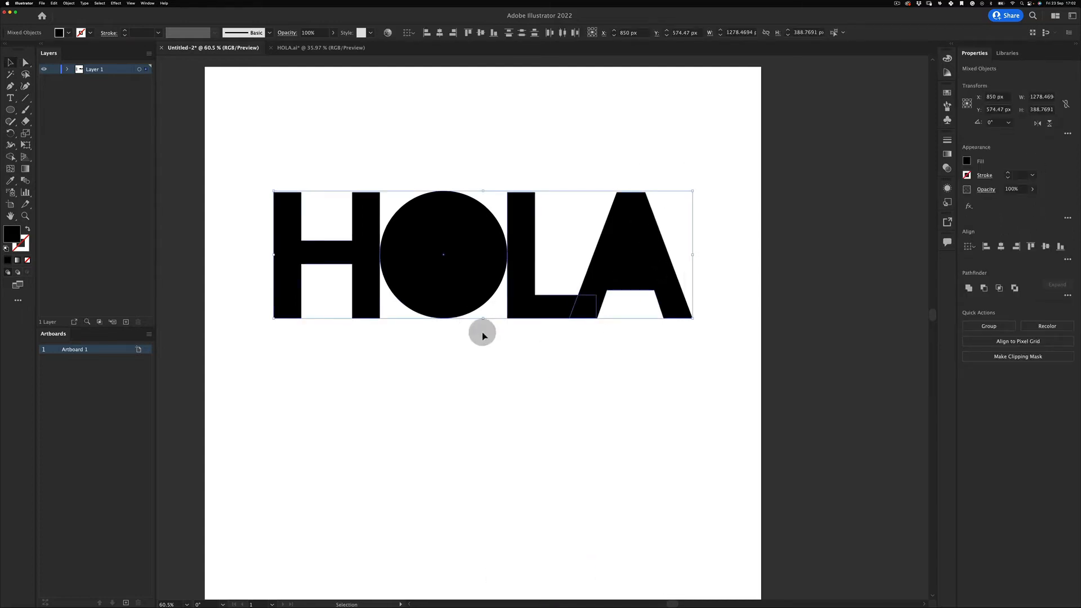
- Zoom out to show both artboards and marquee-select the four HOLA letter shapes
key("z")
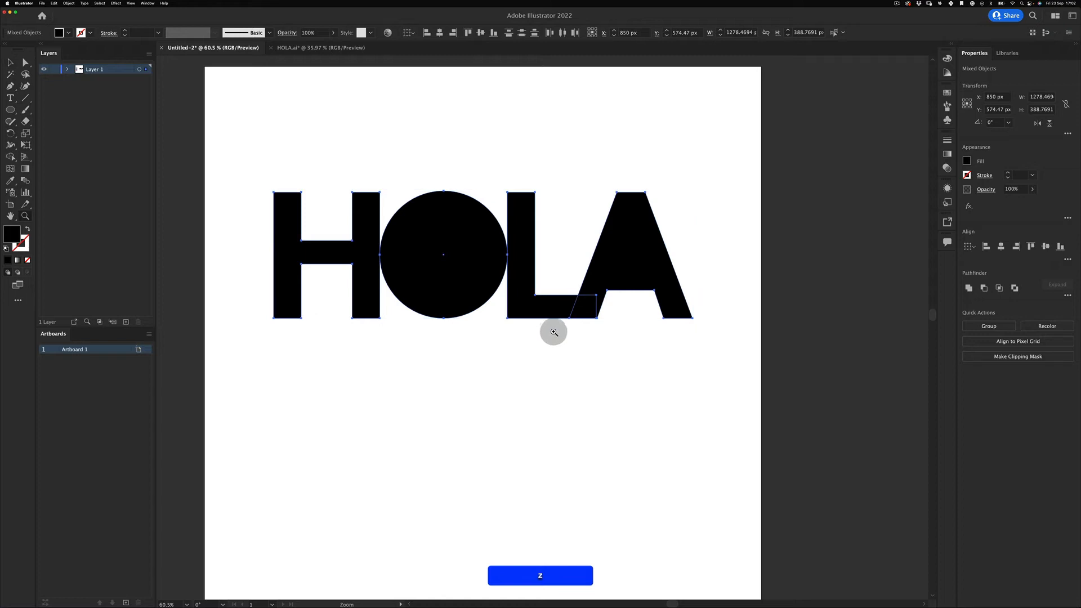
left_click_drag(562, 357, 527, 392)
key("v")
left_click(520, 383)
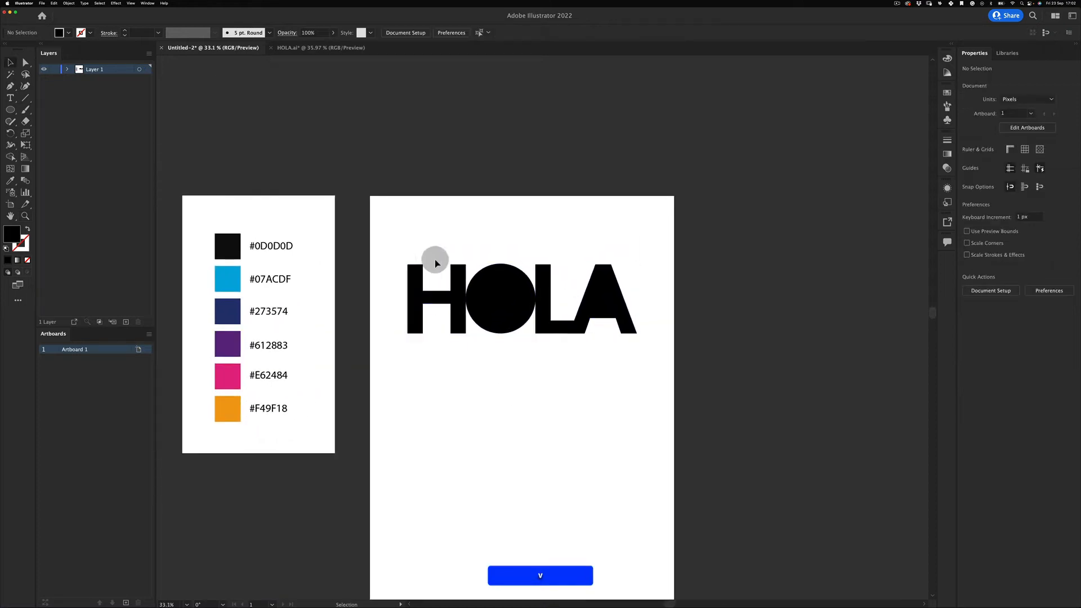
left_click_drag(414, 218, 651, 315)
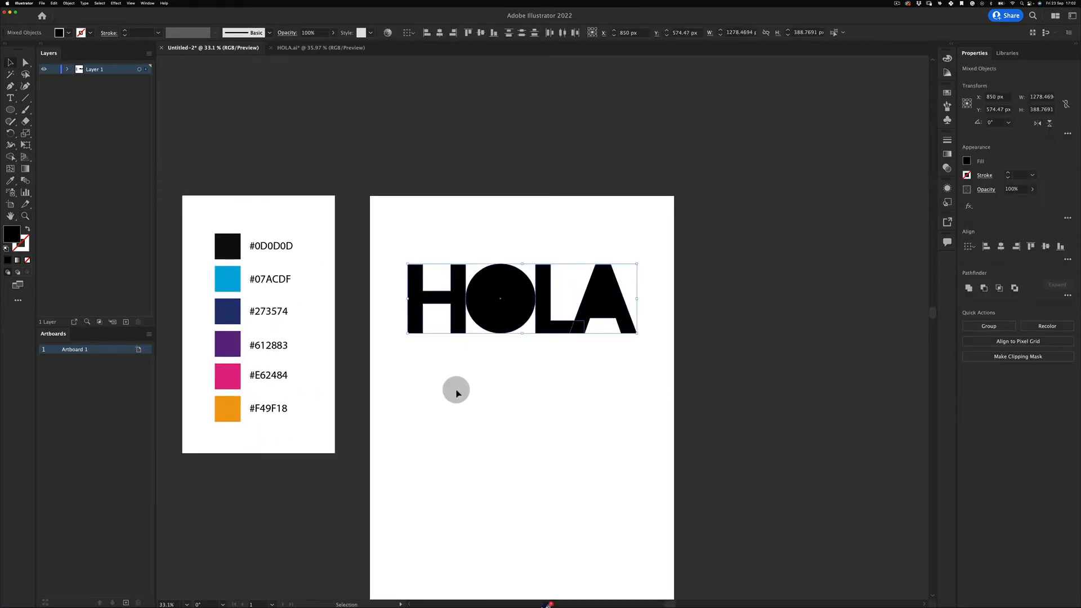
key("super+shift+a")
left_click_drag(429, 255, 614, 415)
left_click(541, 396)
left_click_drag(429, 244, 658, 389)
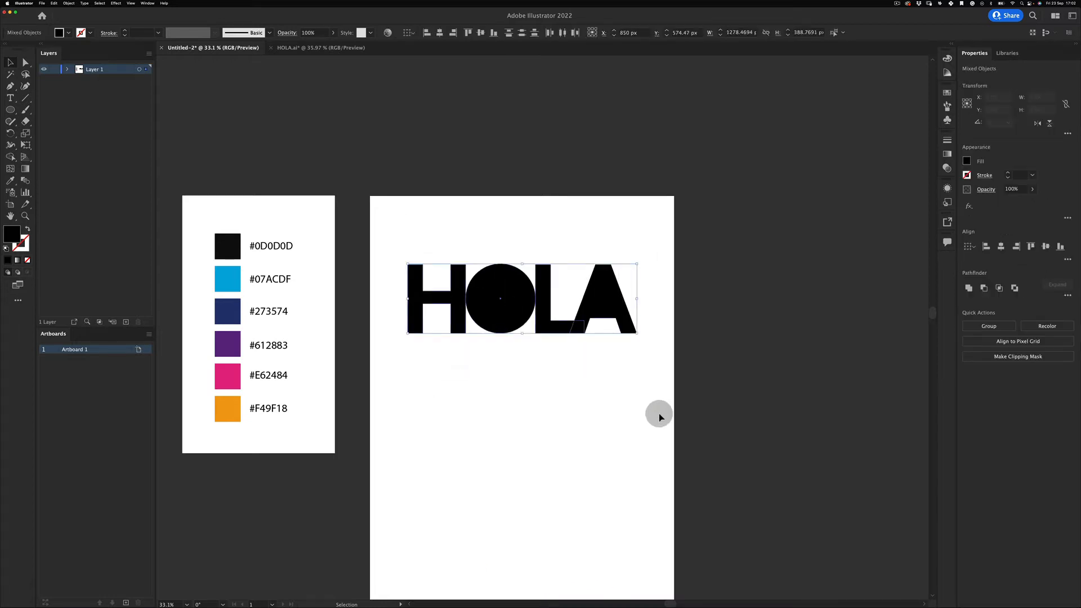
- Open Window > Pathfinder, move the panel aside, and Unite the letters into one shape
left_click(147, 3)
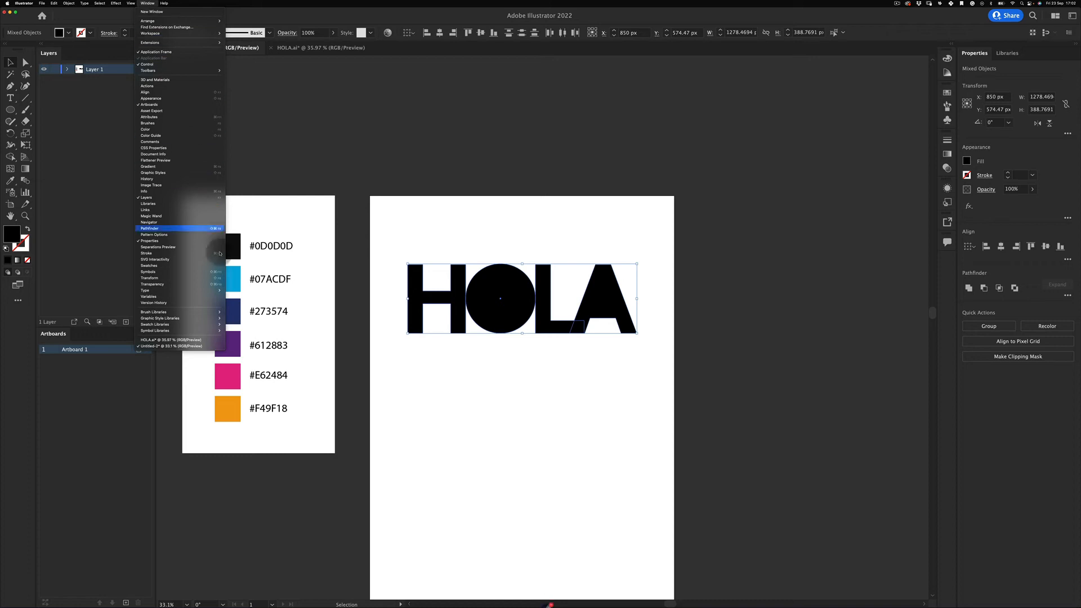
left_click(190, 228)
left_click_drag(226, 36, 756, 74)
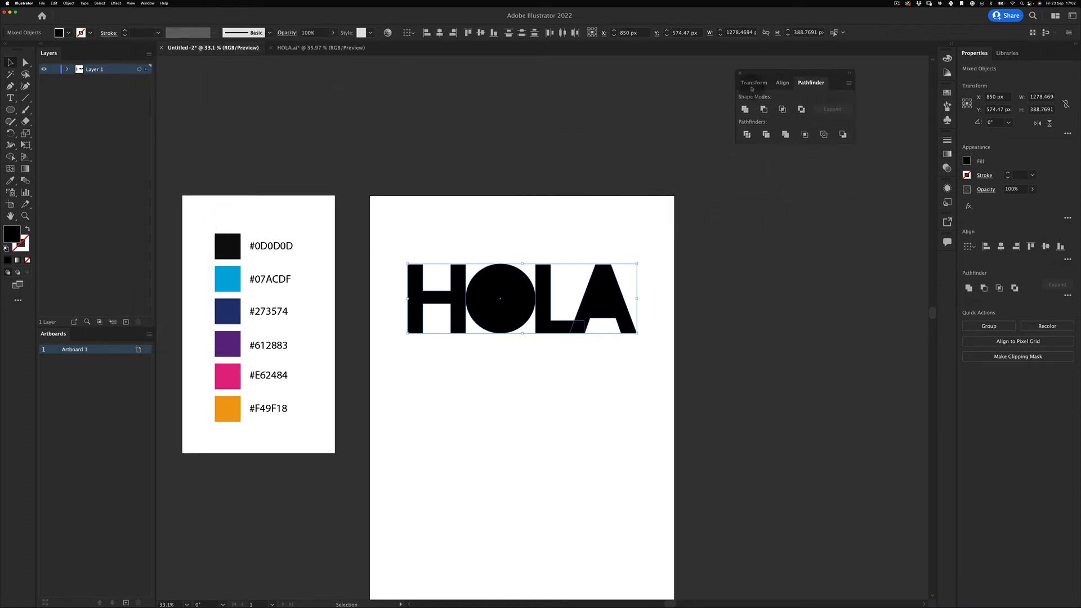
left_click(745, 109)
left_click(577, 183)
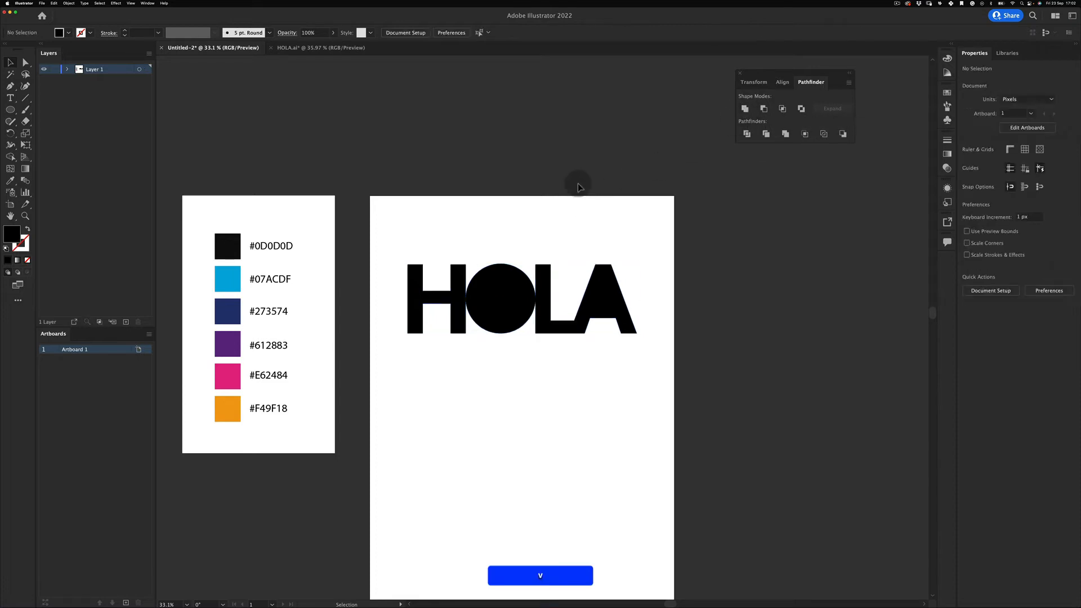
left_click_drag(644, 225, 434, 386)
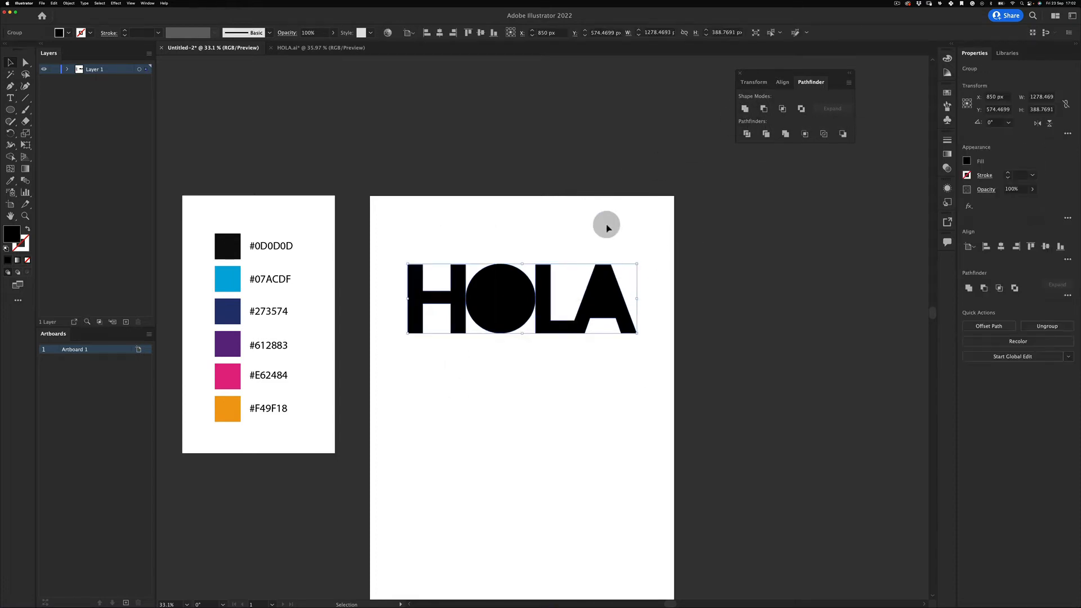
- Zoom in on the L and A and draw a small black square on the L's top
key("z")
left_click_drag(546, 268, 620, 222)
key("m")
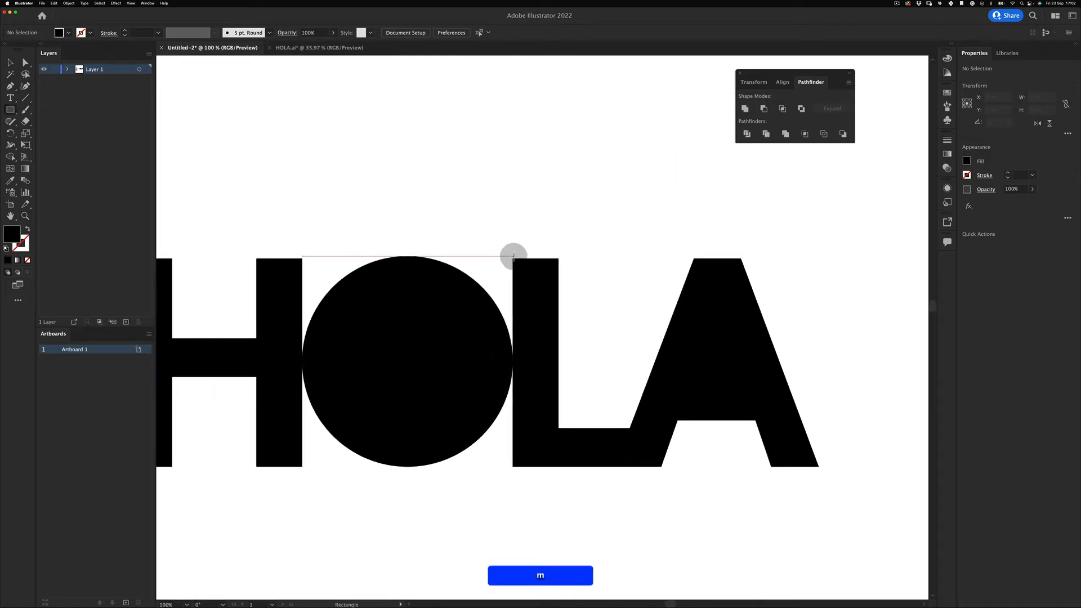
left_click_drag(513, 257, 700, 194)
key("z")
key("v")
left_click_drag(513, 204, 514, 209)
key("z")
left_click_drag(584, 214, 448, 290)
- Rotate the square to 270 degrees and move it into the top of the A
key("space")
left_click_drag(556, 261, 454, 289)
key("v")
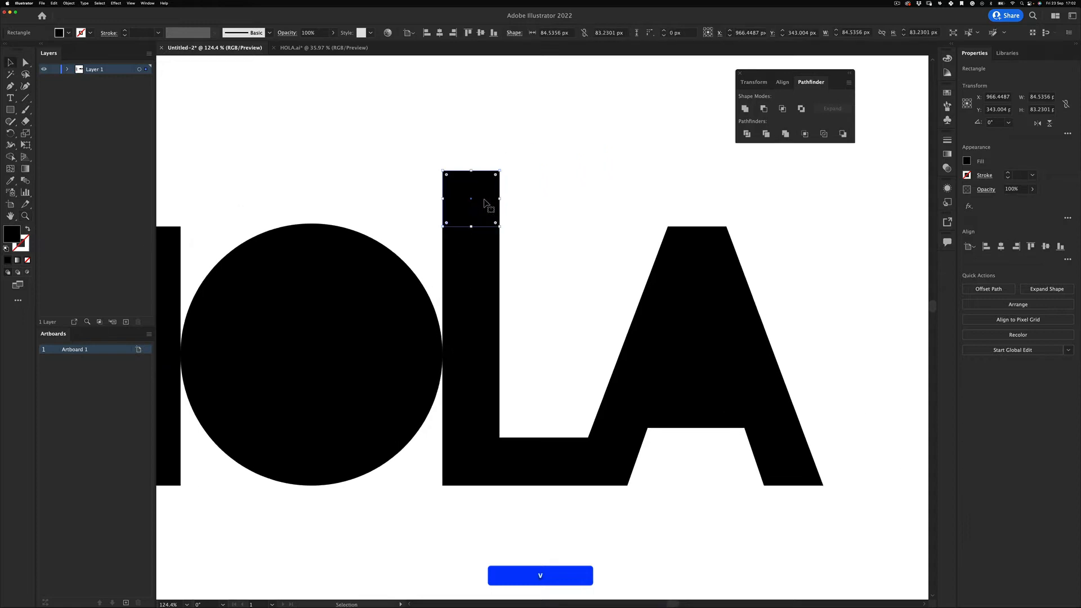
left_click_drag(486, 205, 603, 258)
key("e")
left_click_drag(680, 290, 567, 338)
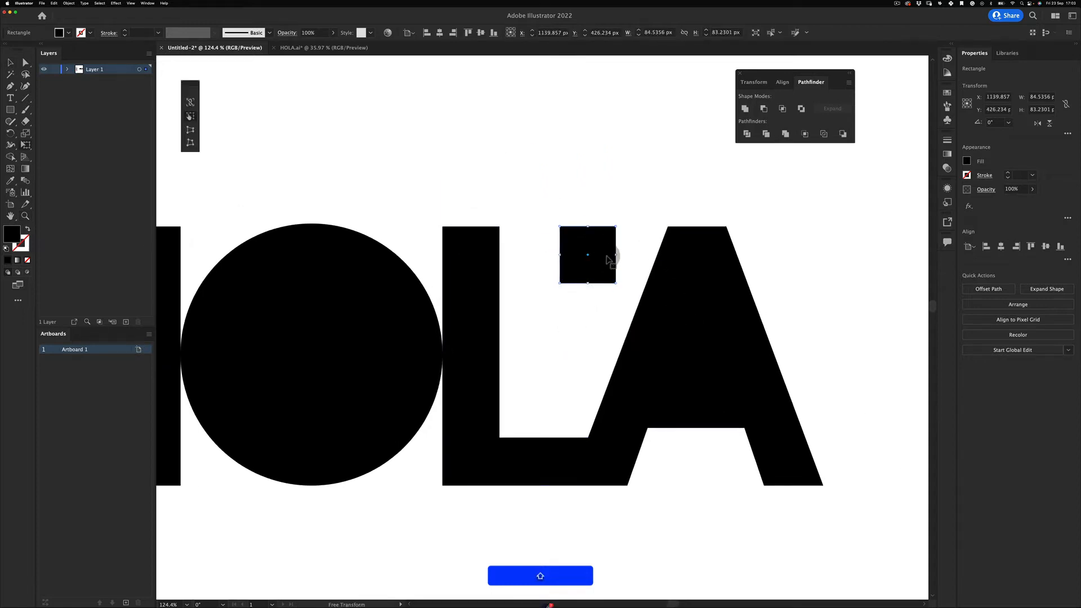
key("v")
left_click_drag(605, 256, 634, 284)
- Show the rulers and place a vertical guide where the L meets the A
key("z")
key("a")
left_click_drag(610, 209, 574, 307)
key("super+z")
key("super+r")
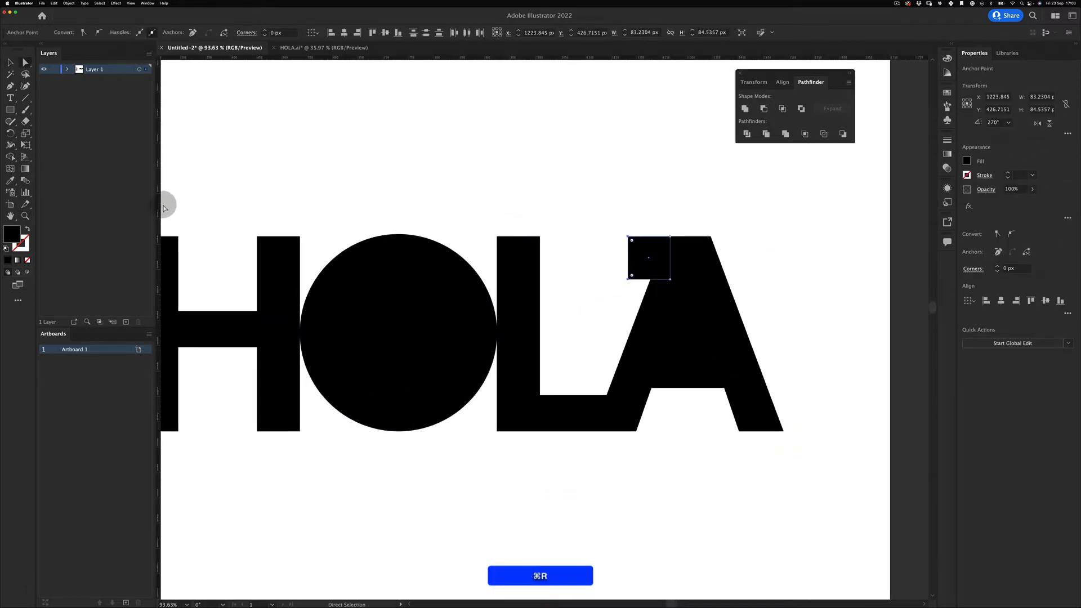
left_click_drag(165, 209, 608, 397)
- Slide the square's left edge to the guide, zoom out, and hide the guides
key("a")
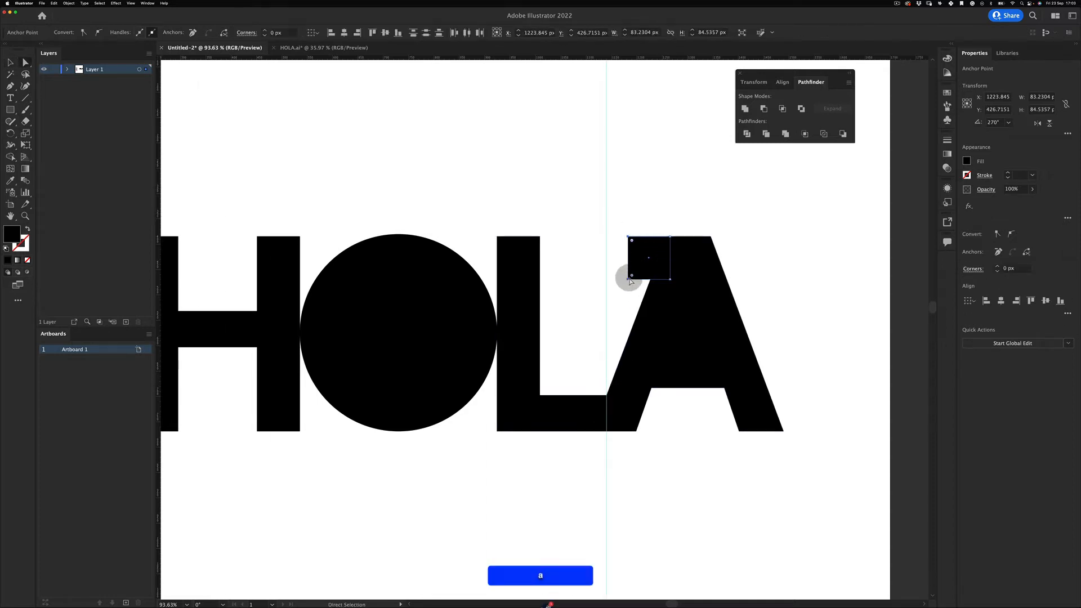
left_click_drag(627, 279, 605, 280)
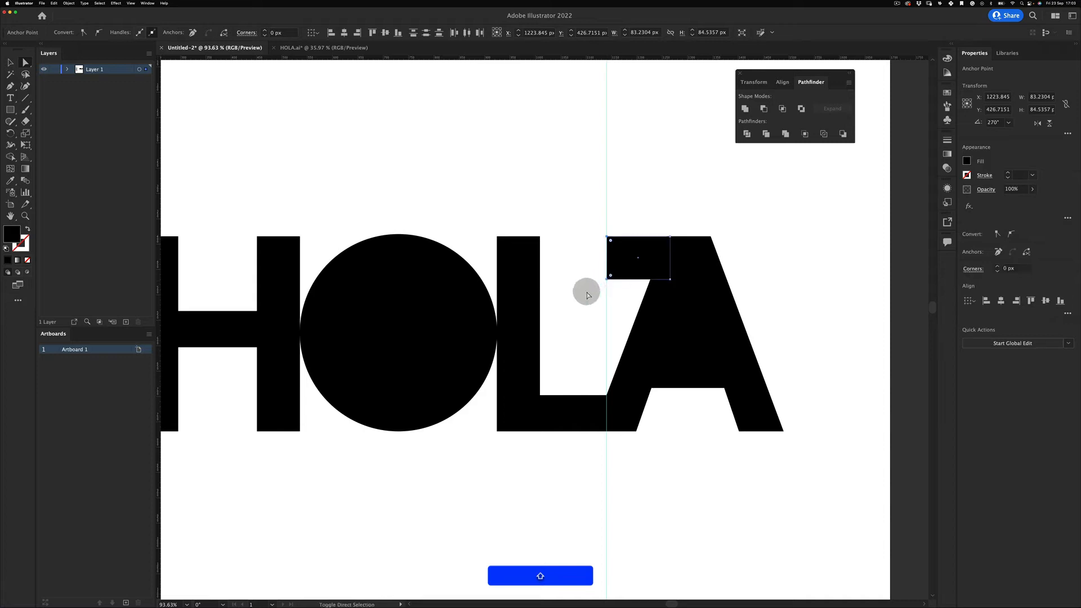
left_click(586, 302)
key("z")
left_click_drag(605, 321, 635, 472)
key("v")
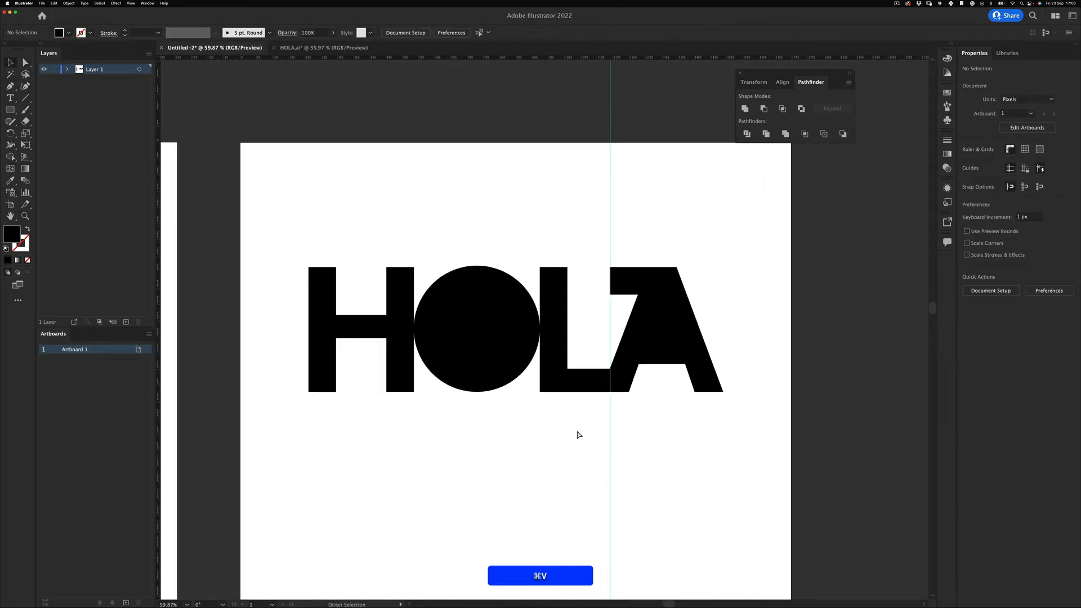
key("super+semicolon")
left_click(597, 449)
left_click(596, 192)
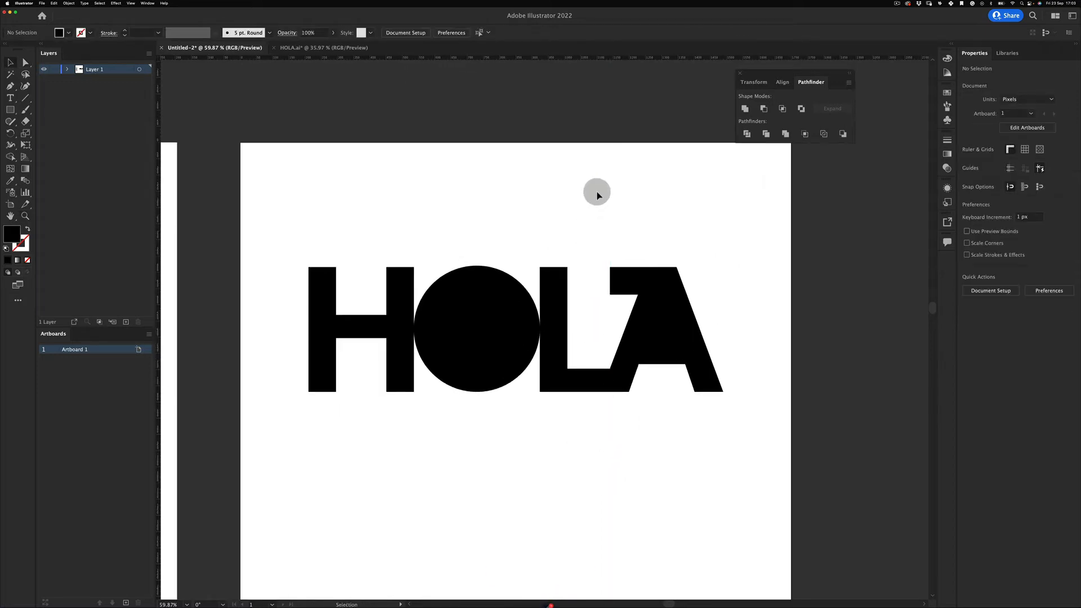
- Select all the HOLA shapes and divide them where they overlap
left_click_drag(657, 234, 295, 446)
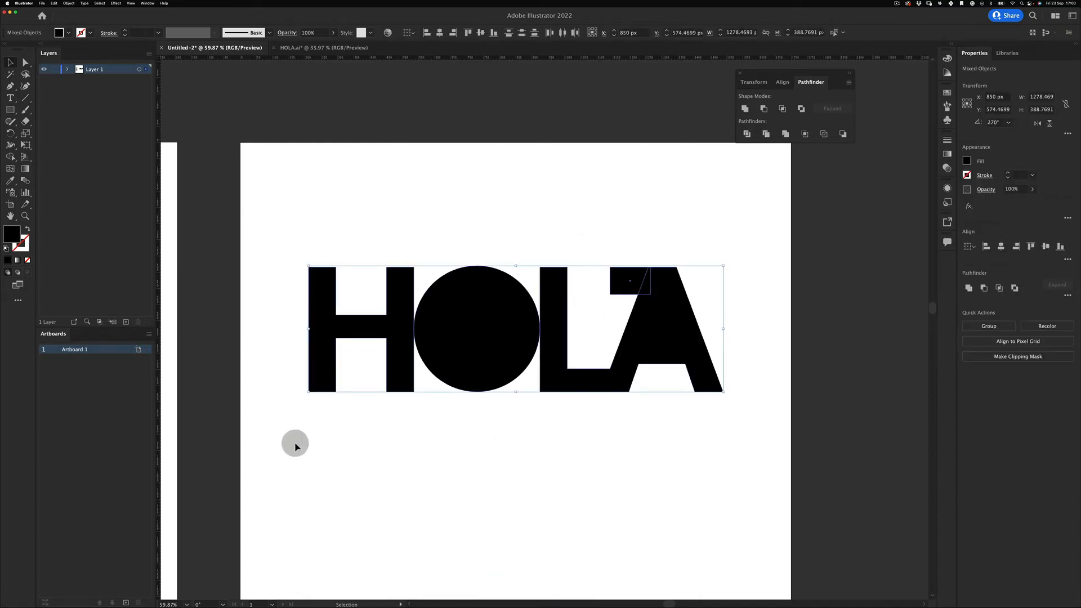
left_click(428, 489)
left_click_drag(313, 203, 720, 523)
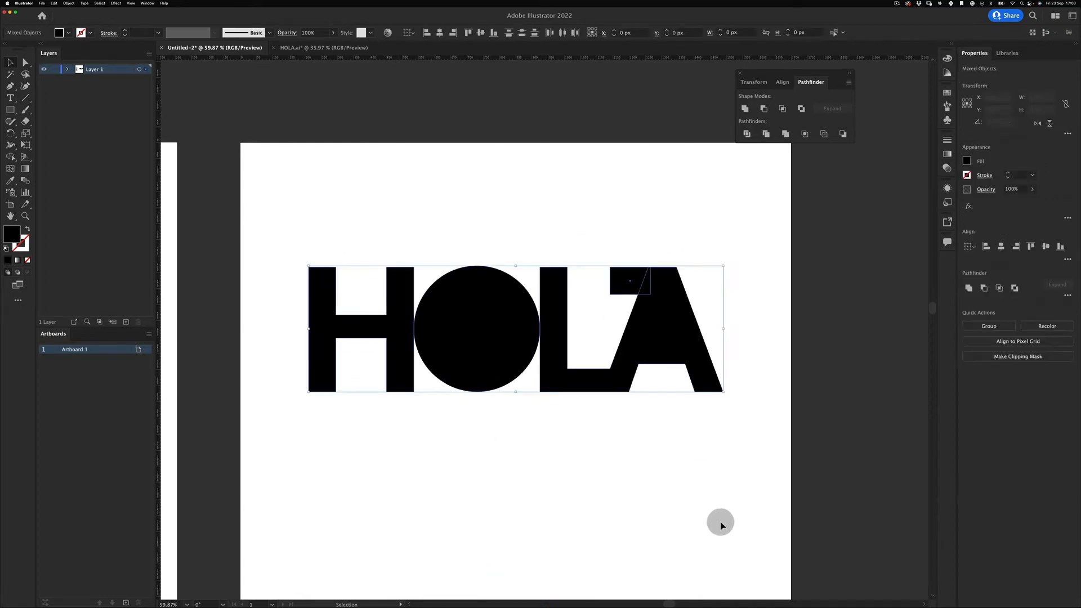
left_click(745, 132)
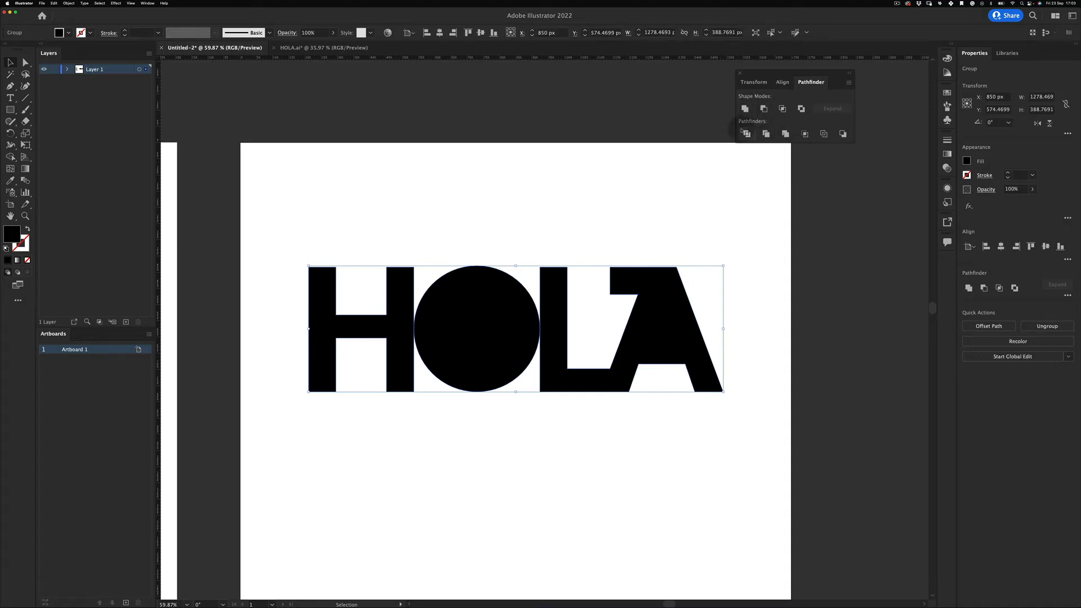
left_click(532, 446)
- Zoom out to show both artboards and enlarge the HOLA group proportionally
key("z")
left_click_drag(589, 324, 518, 362)
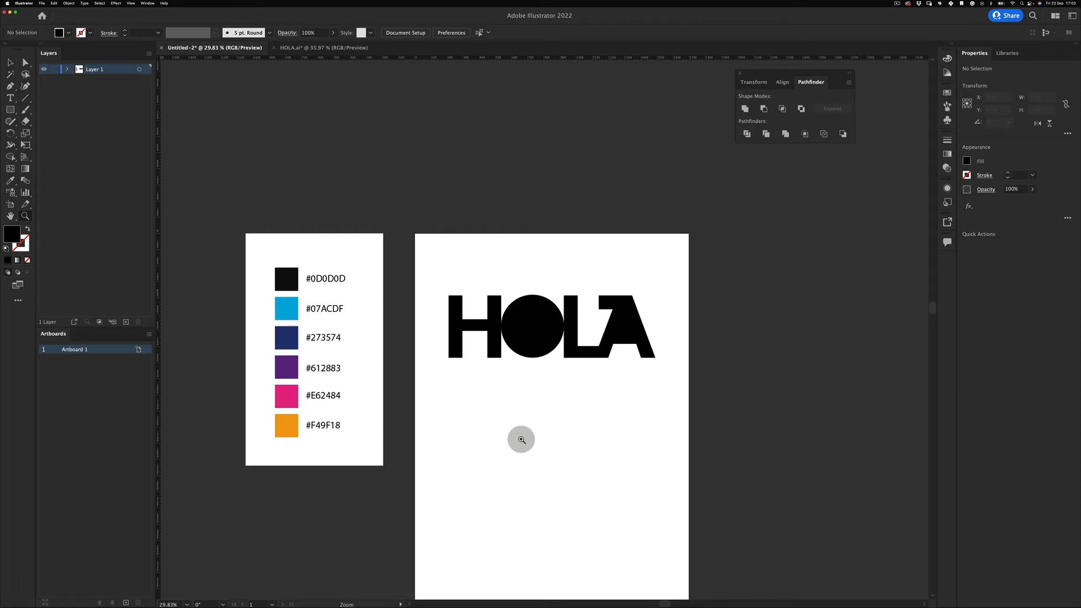
key("v")
left_click_drag(551, 419, 523, 376)
left_click_drag(418, 223, 586, 362)
left_click_drag(627, 252, 633, 247)
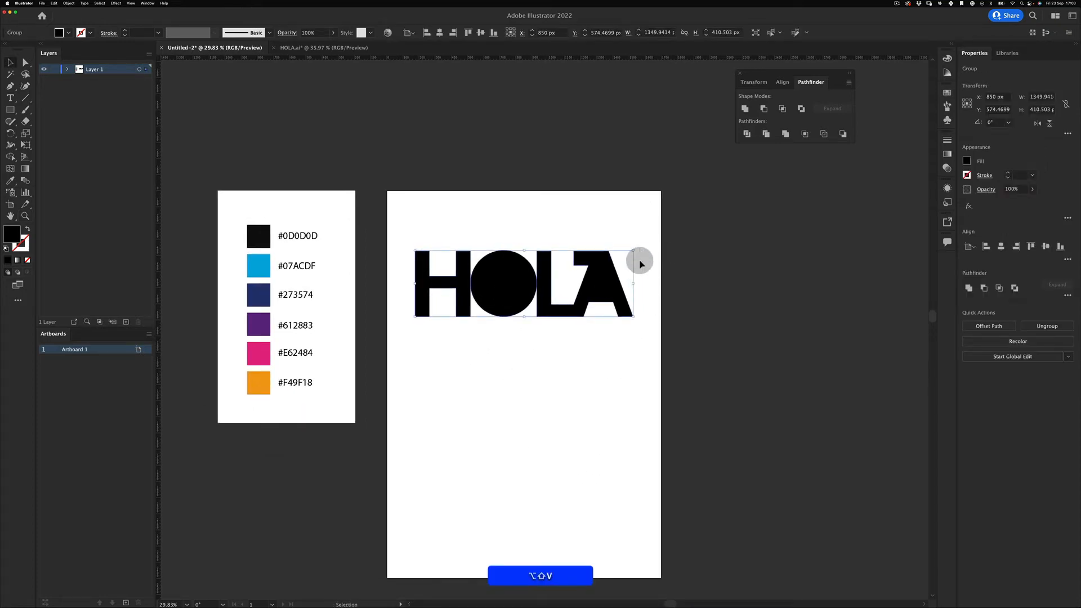
left_click(657, 244)
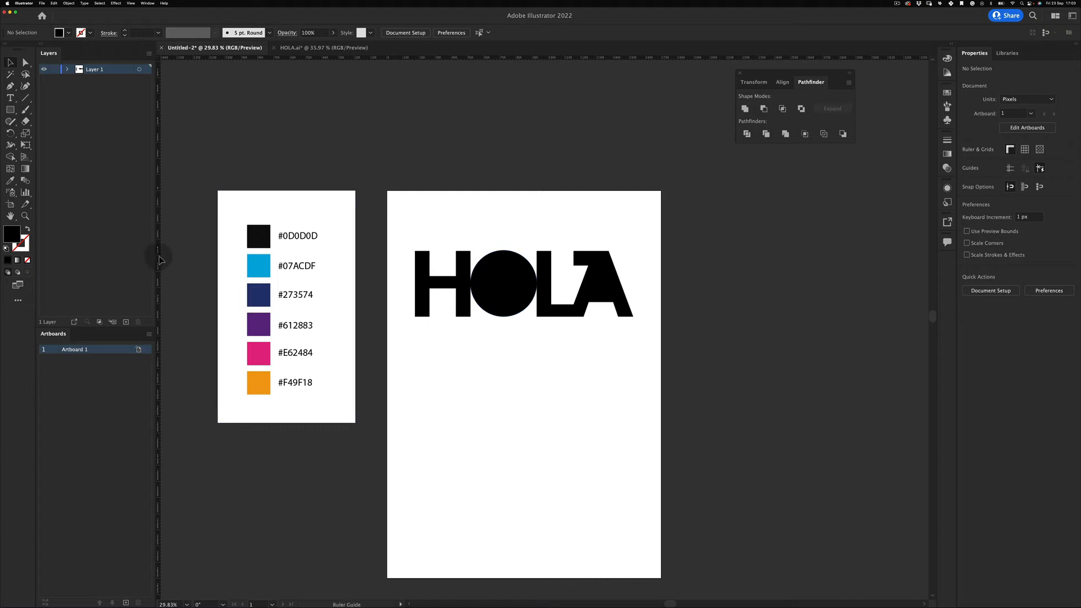
- Place a vertical guide at HOLA's right edge and select the A's top-right anchor
left_click_drag(160, 259, 635, 316)
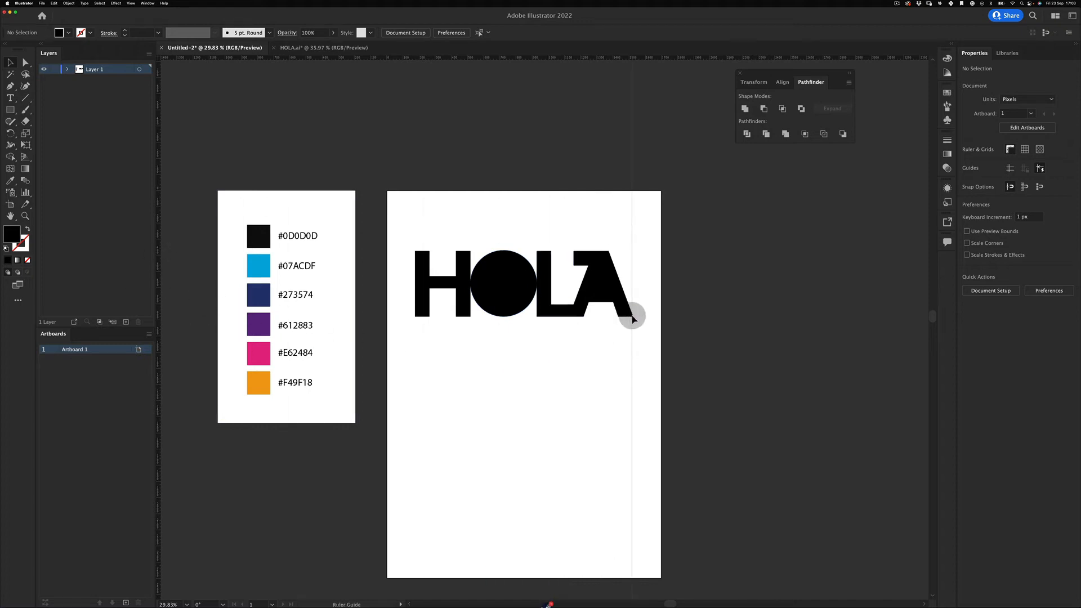
key("a")
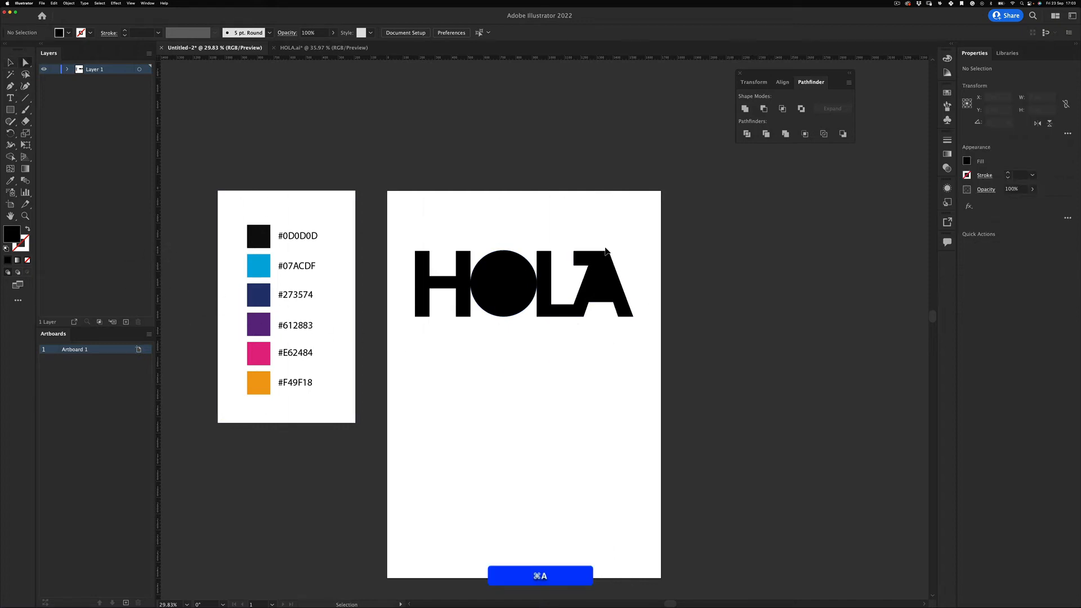
key("super+semicolon")
key("z")
key("a")
left_click_drag(596, 279, 662, 238)
left_click(619, 229)
- Zoom in to inspect the A's squared corner, then recentre the lettering
key("z")
left_click_drag(664, 333, 741, 289)
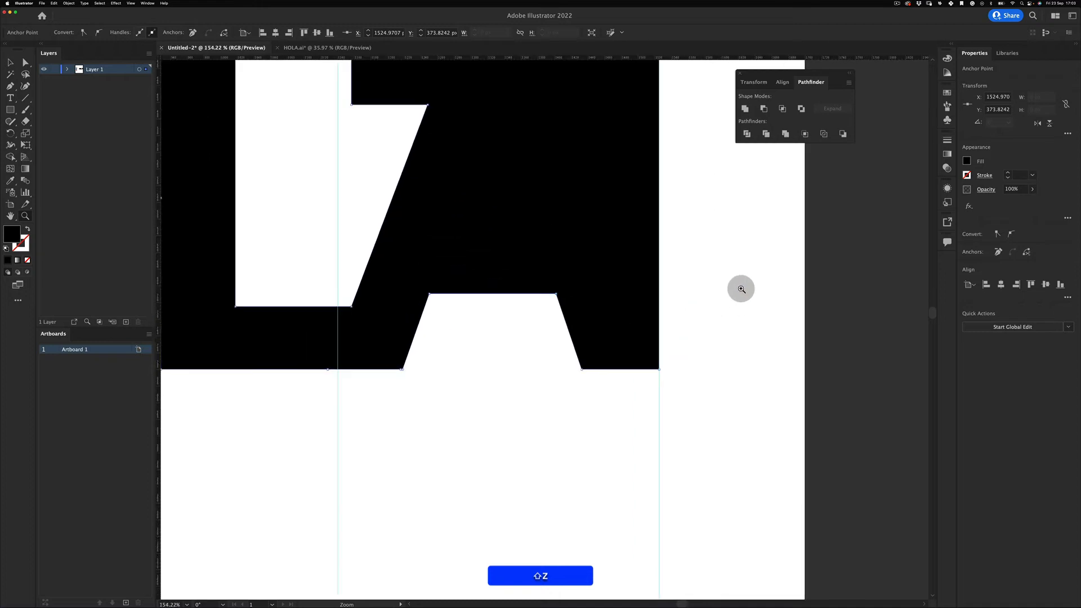
left_click_drag(686, 326, 547, 353)
key("a")
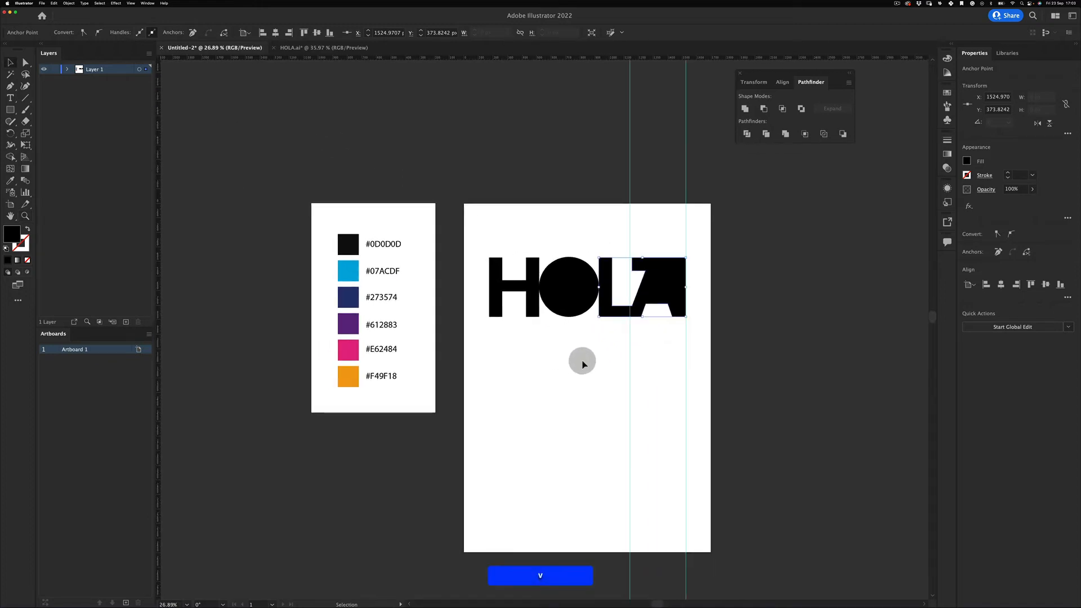
key("z")
left_click_drag(630, 345, 664, 334)
key("space")
left_click_drag(663, 335, 611, 358)
- Hide the guides, then select and deselect the whole HOLA group
key("super+space")
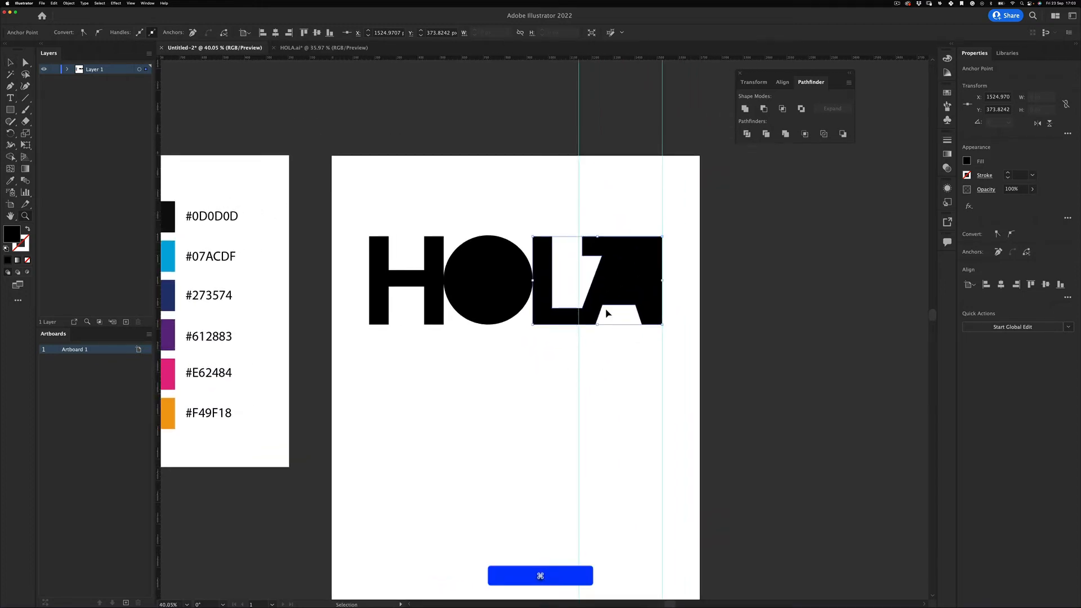
key("super+semicolon")
key("v")
left_click(681, 251)
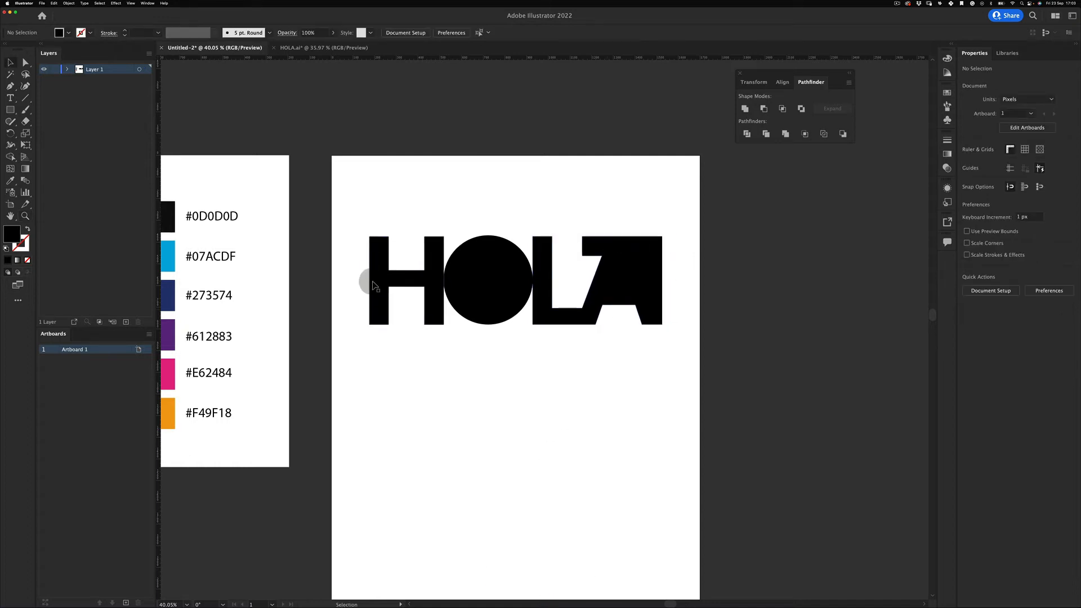
key("v")
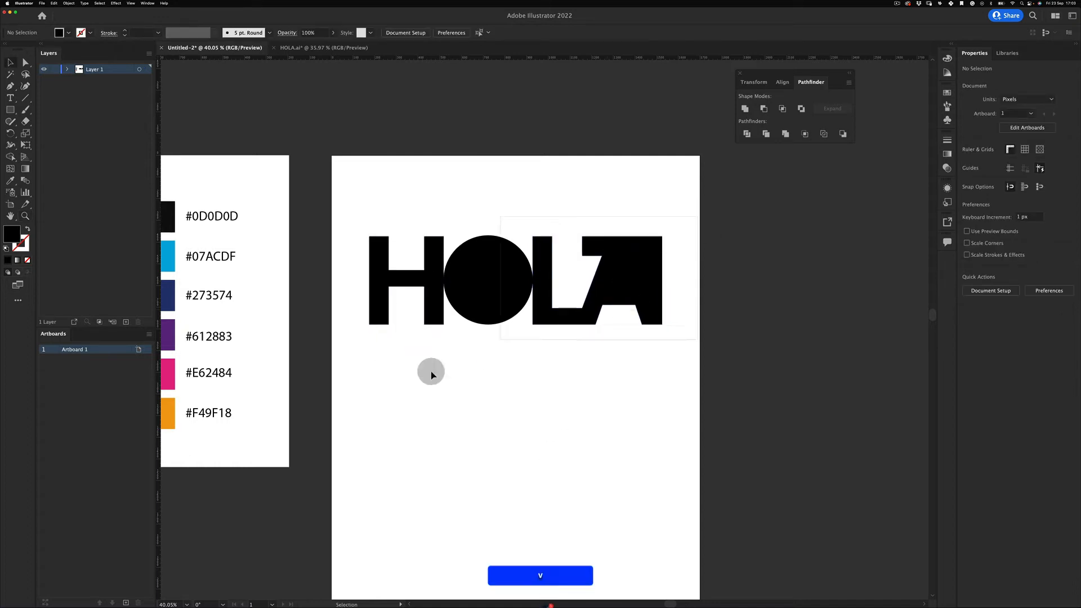
left_click_drag(430, 372, 407, 353)
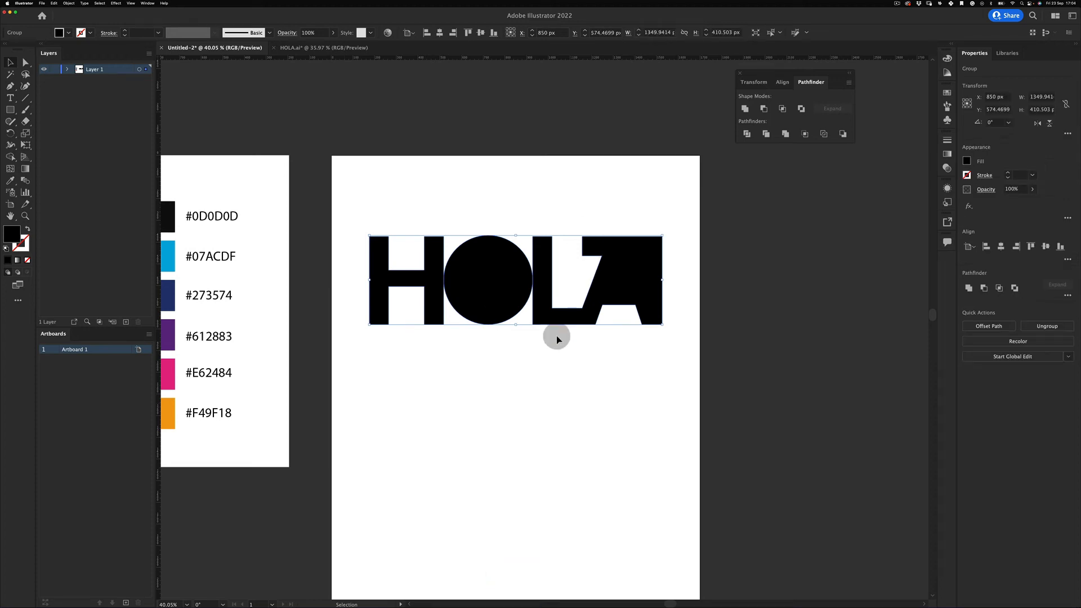
left_click(670, 262)
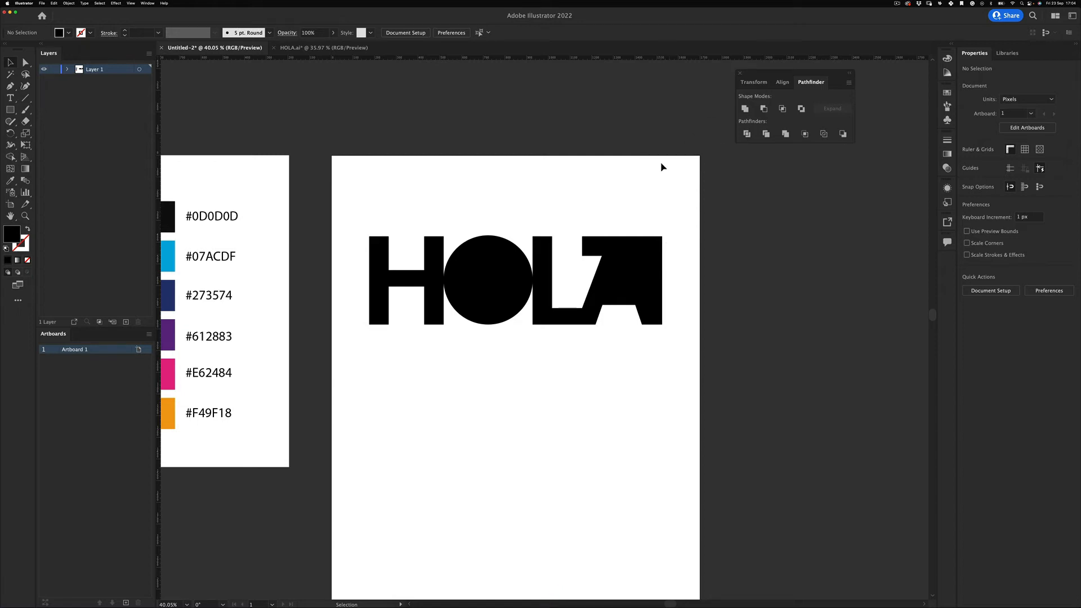
- Try widening the H's left leg and the L's stem, undoing both changes
key("a")
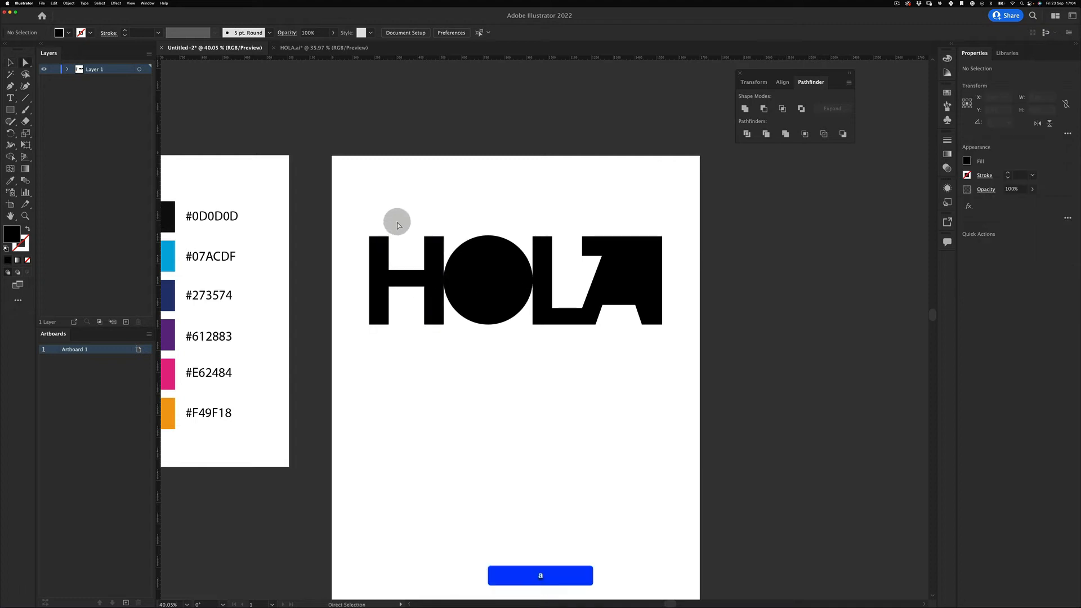
left_click_drag(393, 222, 412, 326)
left_click(410, 410)
key("super+z")
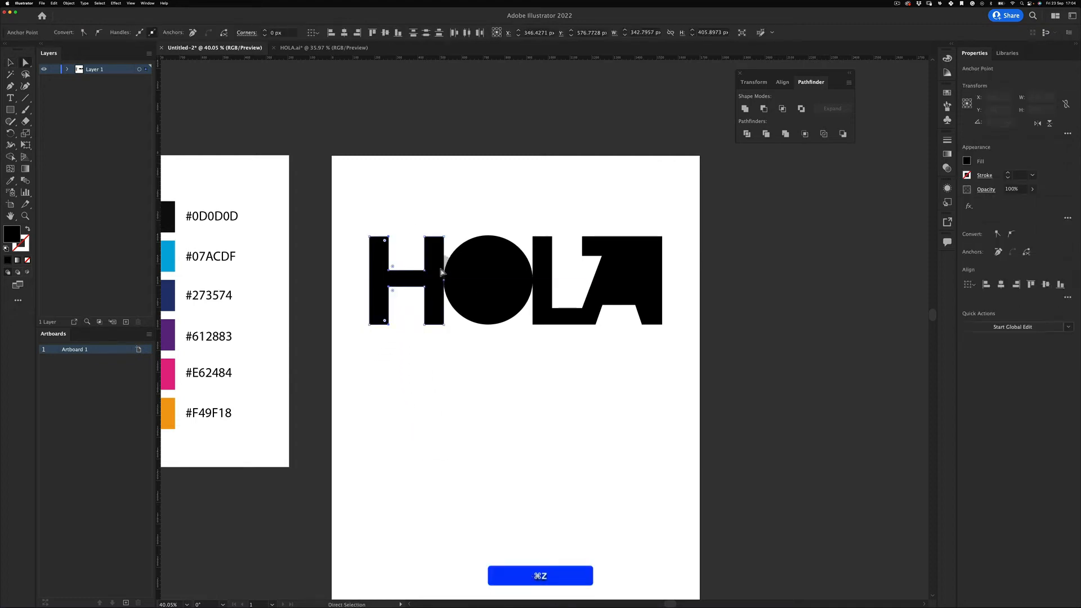
key("a")
left_click_drag(561, 218, 567, 308)
left_click(509, 473)
key("super+z")
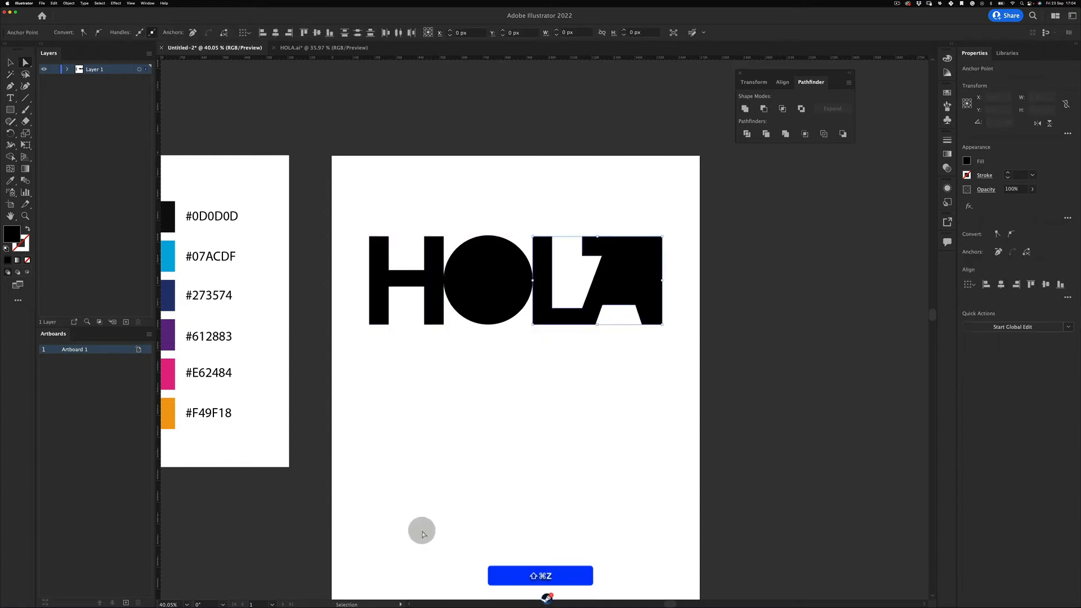
- Delete the extra anchor on the L's bottom edge with the Pen tool
key("p")
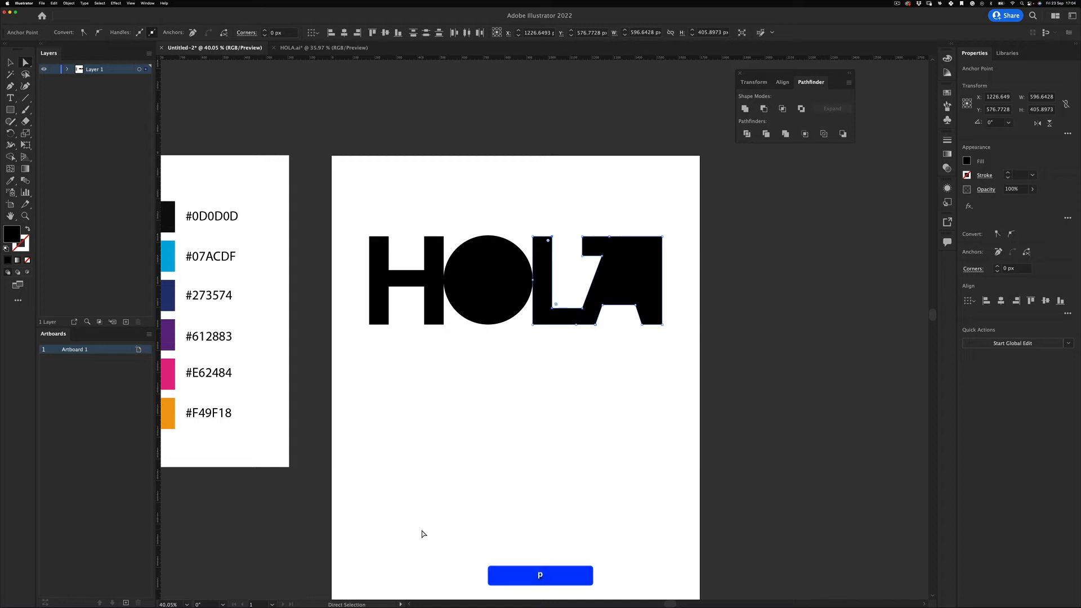
left_click(577, 325)
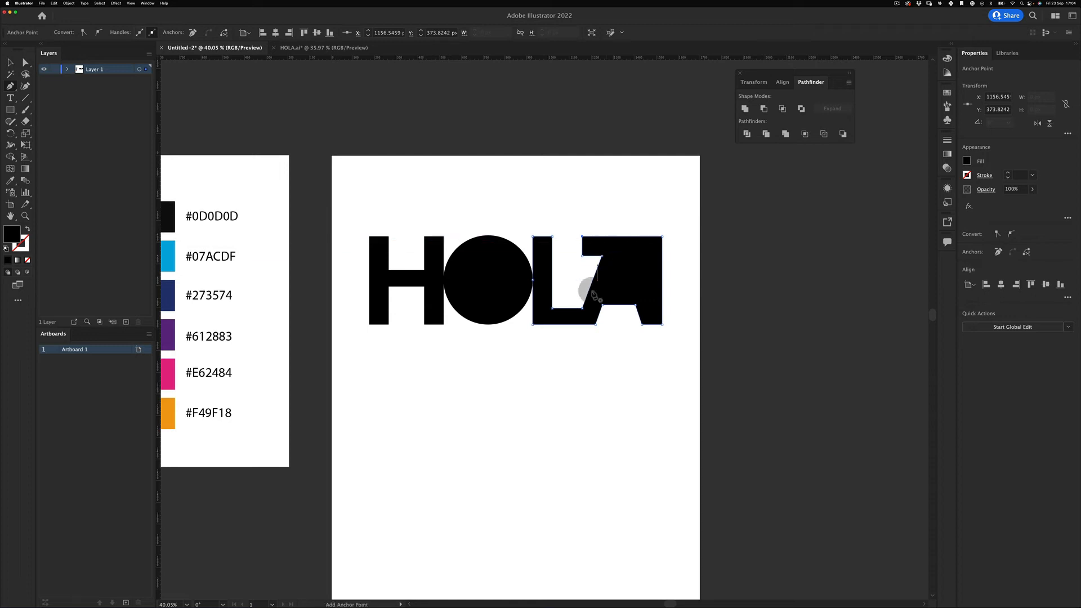
key("v")
left_click(524, 376)
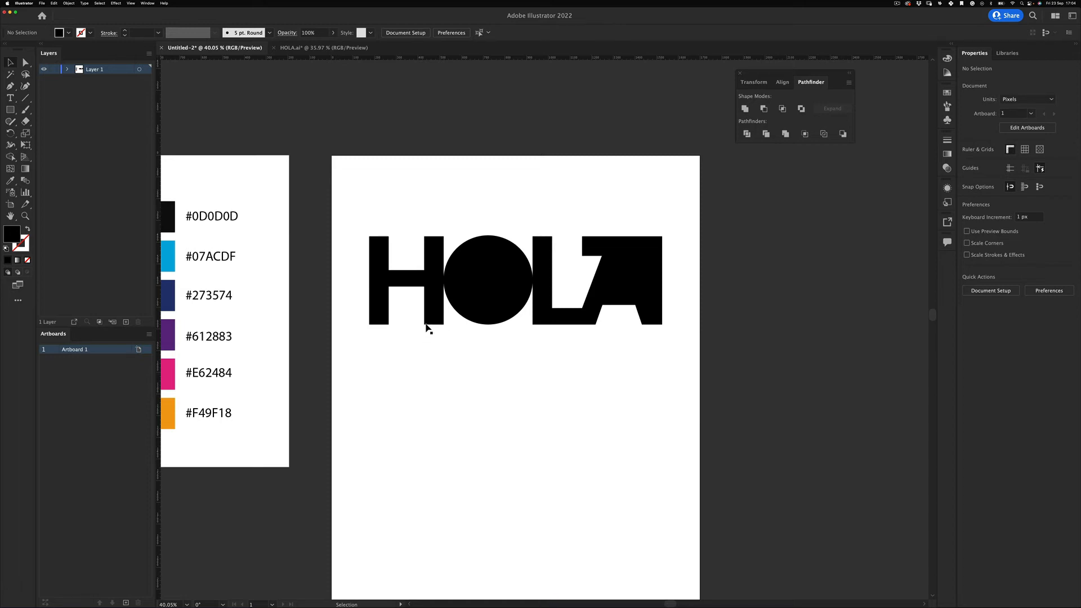
key("v")
- Duplicate the HOLA row directly below the original
left_click_drag(350, 188, 705, 381)
key("z")
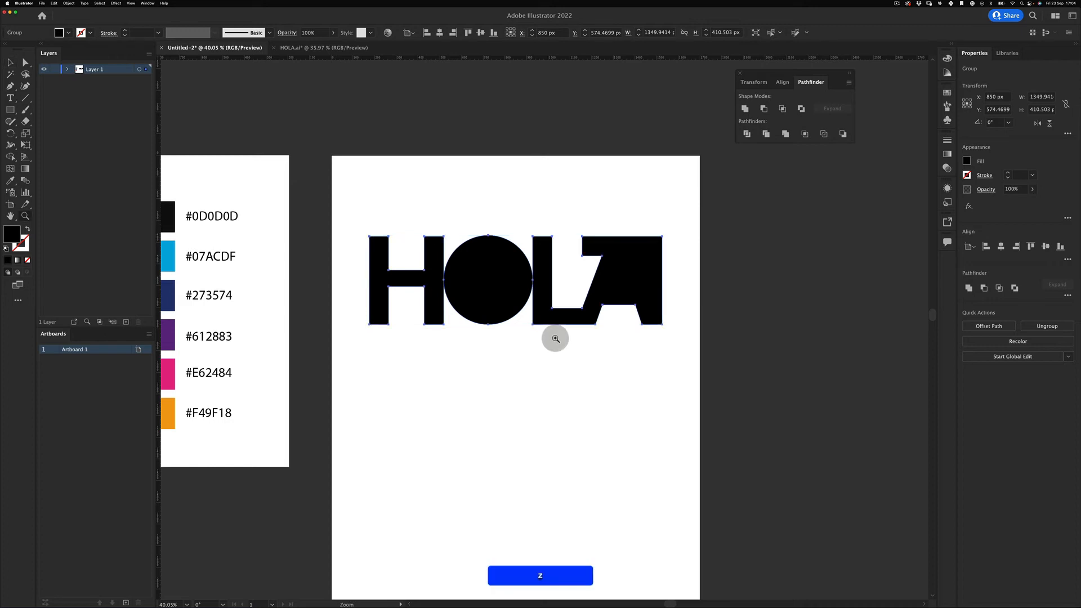
key("v")
mouse_move(555, 339)
left_mouse_down()
mouse_move(527, 352)
mouse_move(536, 342)
left_mouse_up()
left_click(555, 357)
key("space")
left_click_drag(398, 220, 613, 324)
left_click_drag(587, 278, 600, 339)
left_click(505, 424)
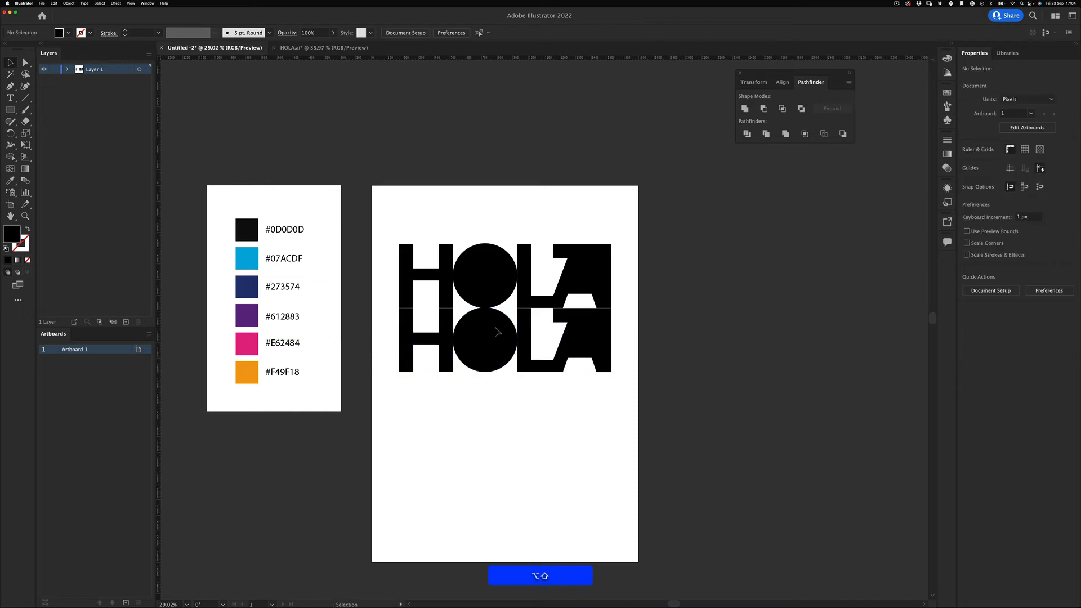
- Check the seam between the two rows and recentre the artboard
key("z")
left_click_drag(507, 327, 453, 376)
key("v")
key("z")
key("v")
key("z")
key("space")
left_click_drag(485, 373, 426, 365)
left_click(401, 420)
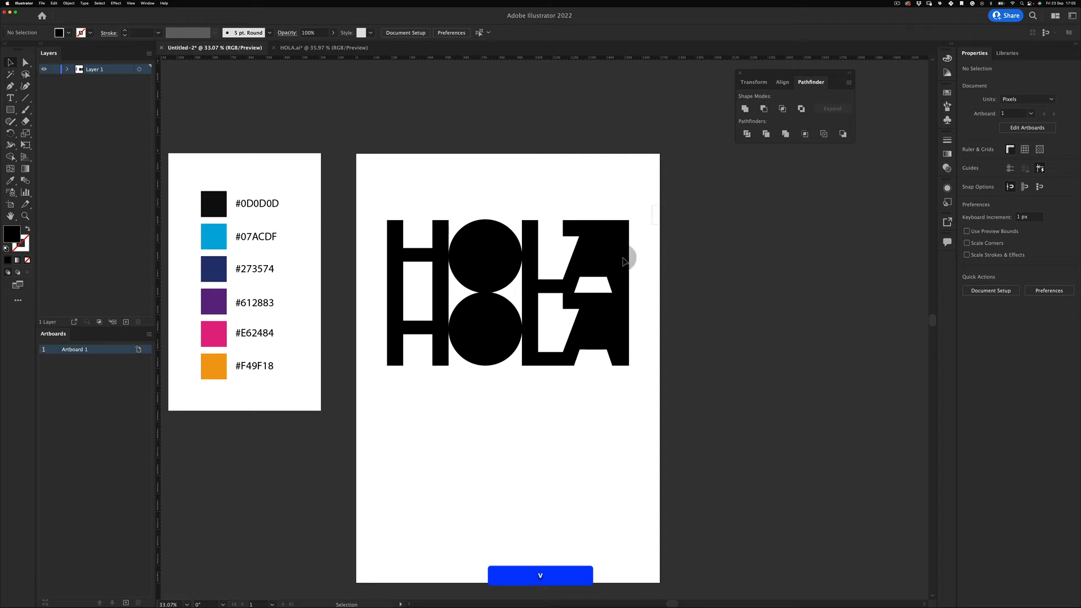
- Copy both rows straight down to make four, and move all four to the artboard top
left_click_drag(609, 237, 635, 380)
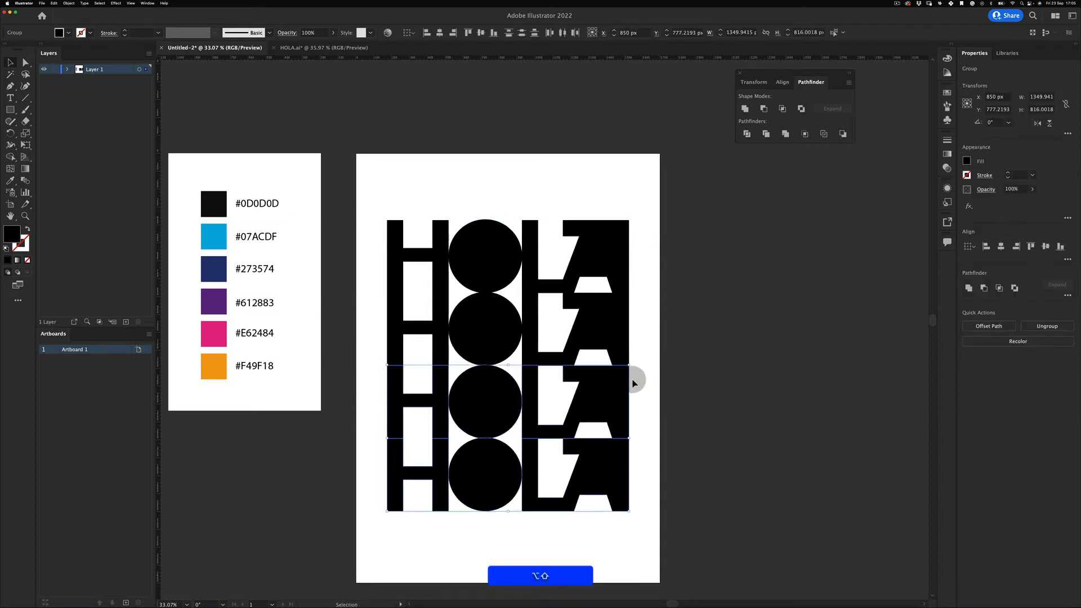
left_click(675, 327)
left_click_drag(672, 217, 402, 548)
left_click_drag(601, 395, 622, 335)
left_click(661, 349)
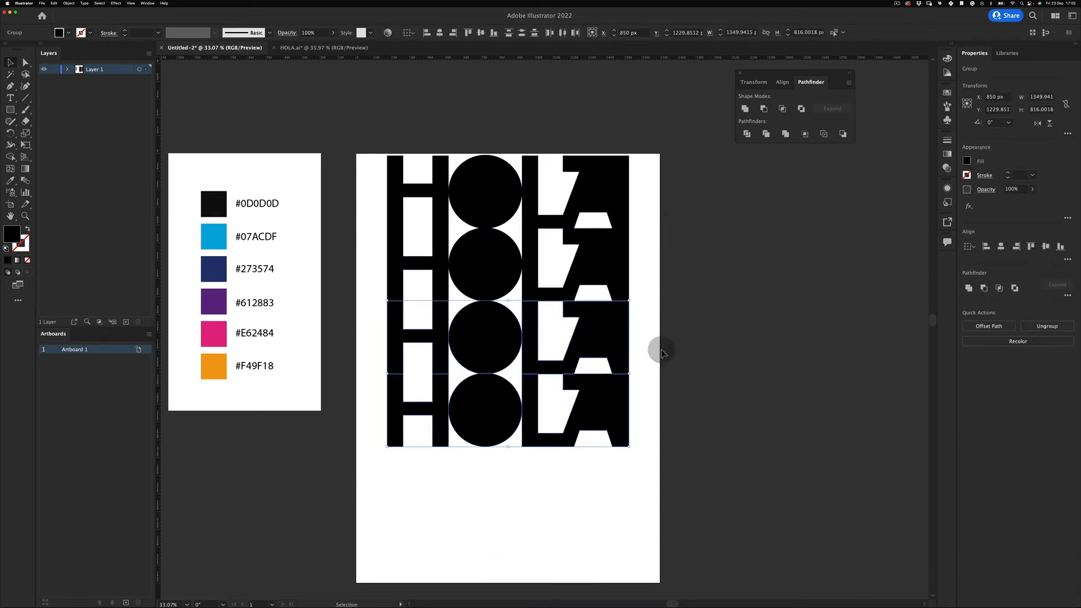
- Select the bottom HOLA row and shift it down slightly
left_click(623, 430)
key("z")
left_click_drag(478, 396, 601, 338)
key("super+a")
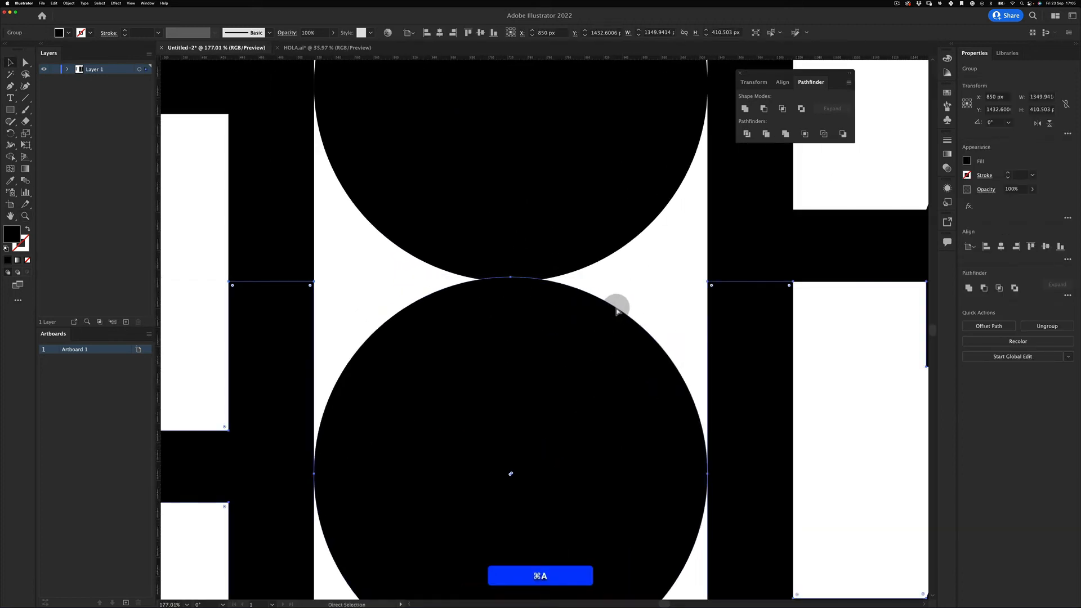
left_click(574, 290)
key("super+v")
left_click(581, 343)
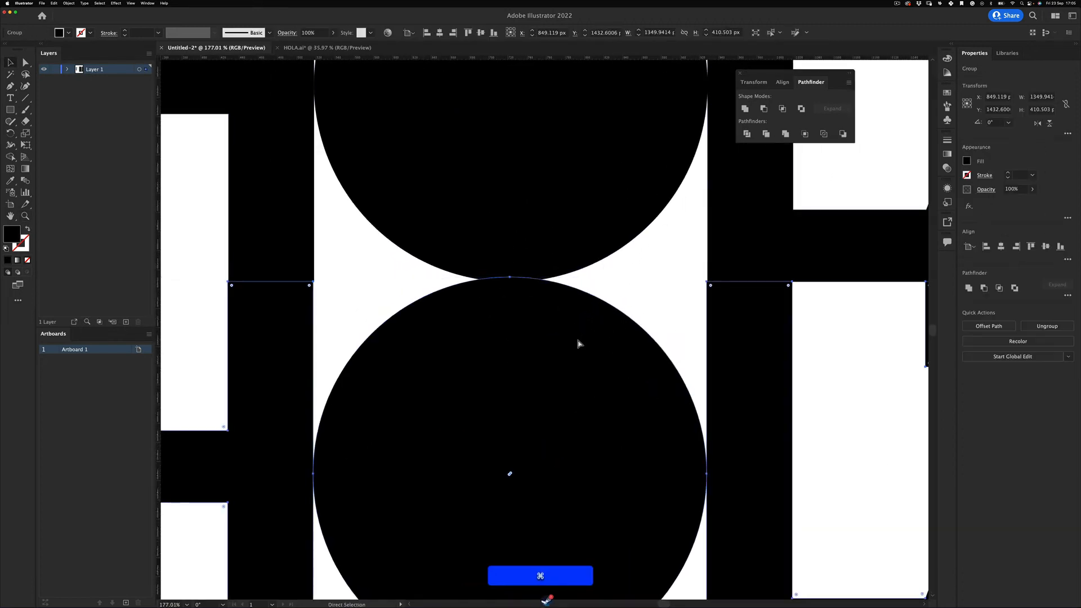
key("super+z")
key("shift+super+z")
key("super+minus")
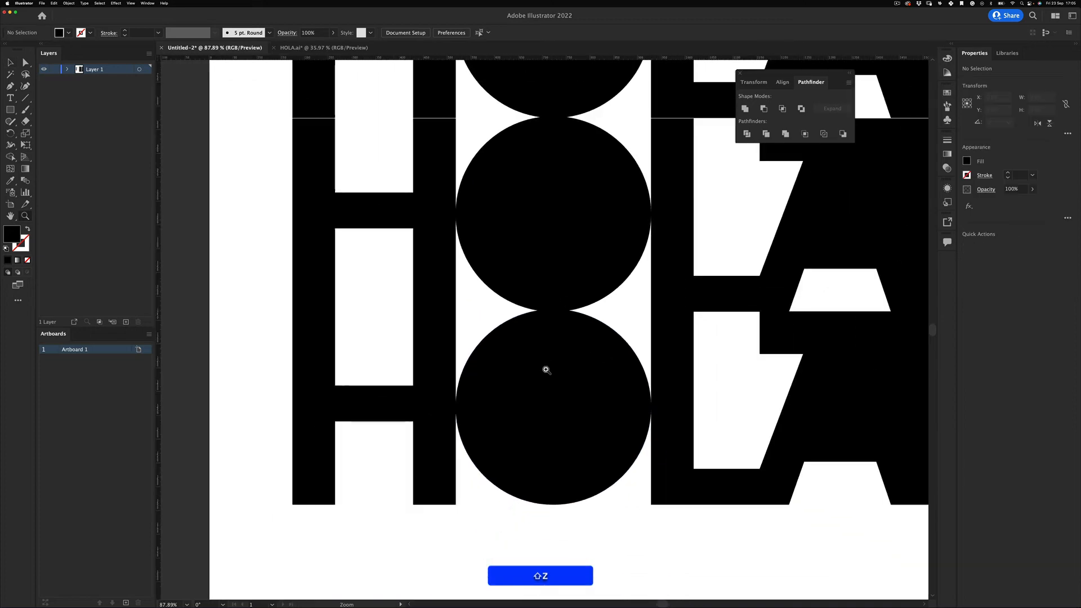
left_click_drag(545, 367, 629, 285)
- Move the two lower HOLA rows down slightly
key("v")
key("z")
key("v")
left_click_drag(553, 302, 536, 488)
key("z")
key("z")
left_click_drag(537, 341, 608, 333)
- Select the lower three HOLA rows and zoom in on the row seams
key("v")
left_click(571, 362)
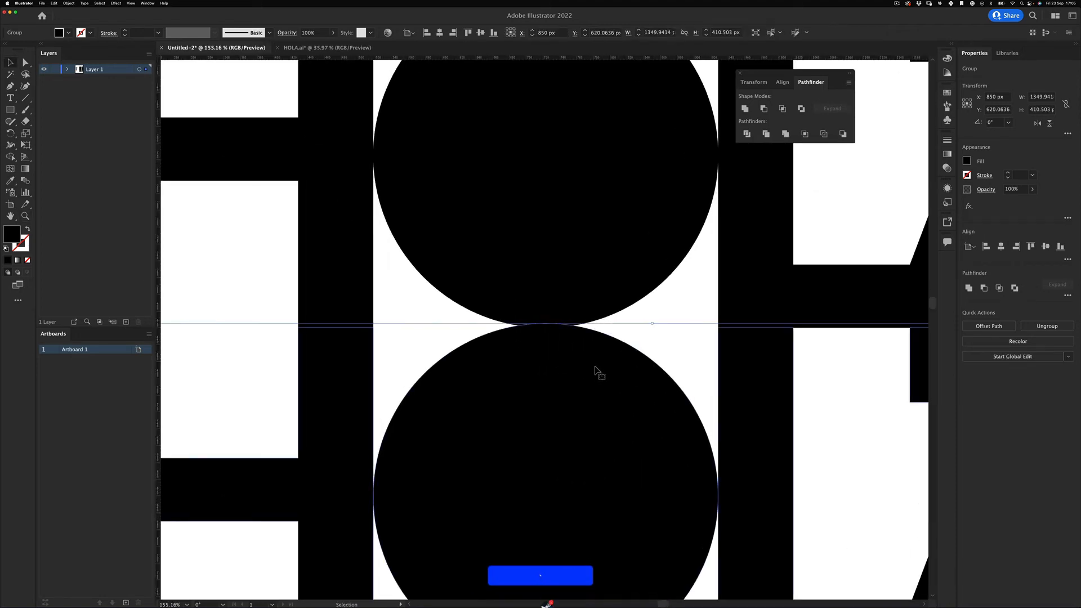
key("z")
left_click_drag(595, 390, 553, 414)
left_click_drag(572, 496, 503, 302)
key("v")
left_click_drag(874, 266, 542, 600)
key("z")
key("v")
left_click_drag(490, 218, 464, 429)
- Zoom in on the gap between H rows and select the lower H's top-left anchors
key("z")
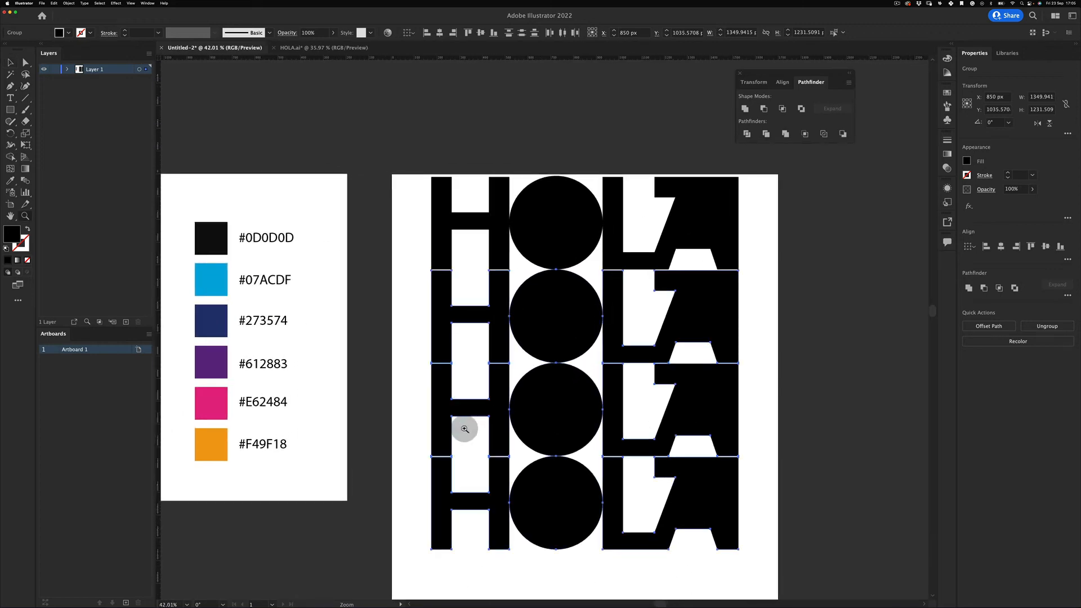
key("v")
left_click(774, 223)
key("z")
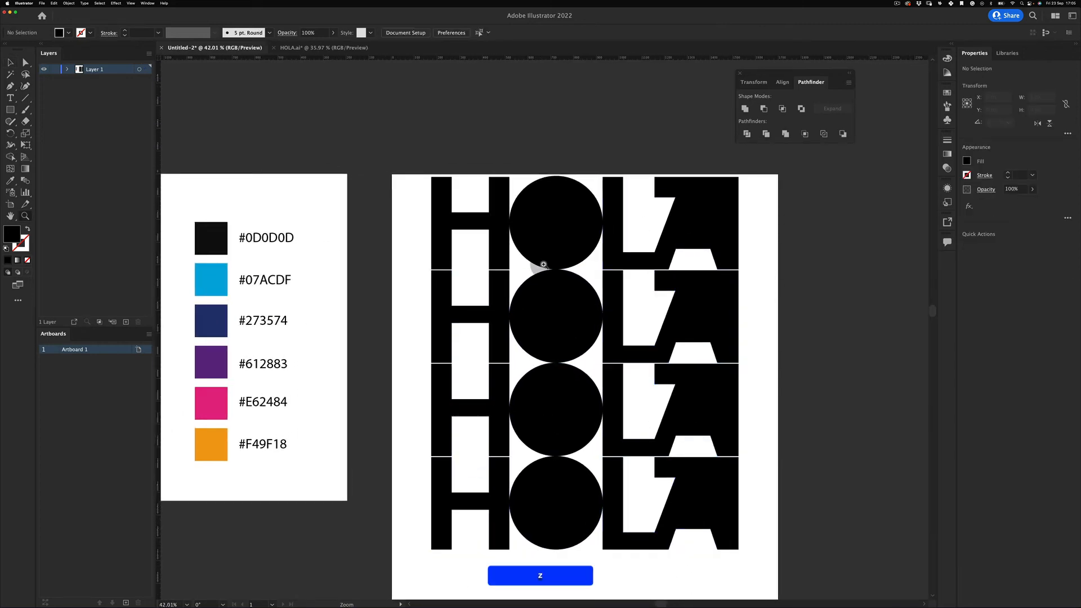
left_click_drag(543, 264, 570, 251)
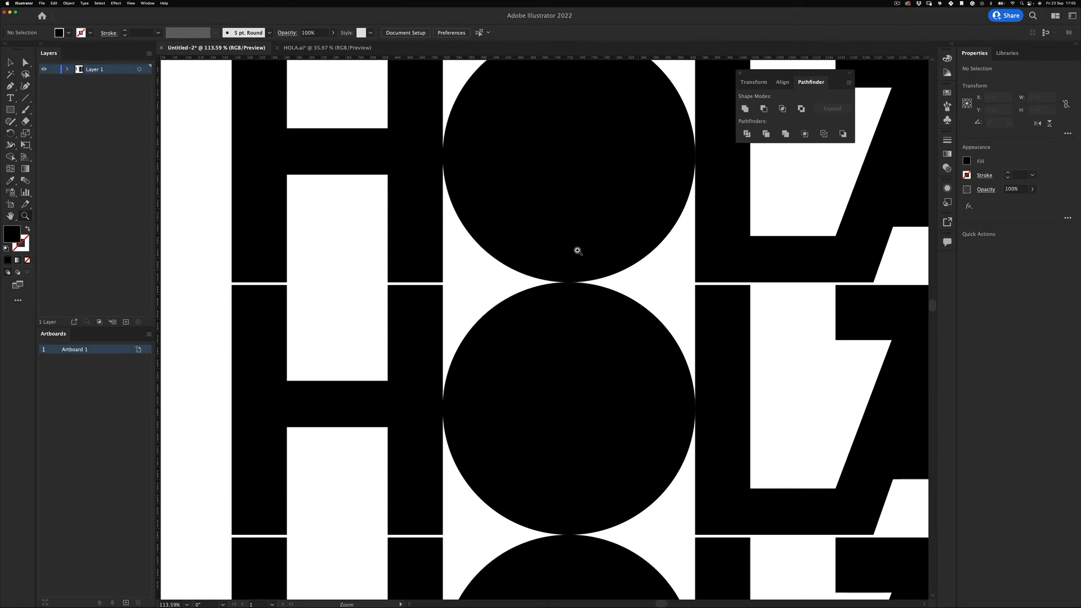
key("z")
left_click_drag(569, 276, 532, 294)
key("space")
left_click_drag(404, 294, 389, 356)
key("z")
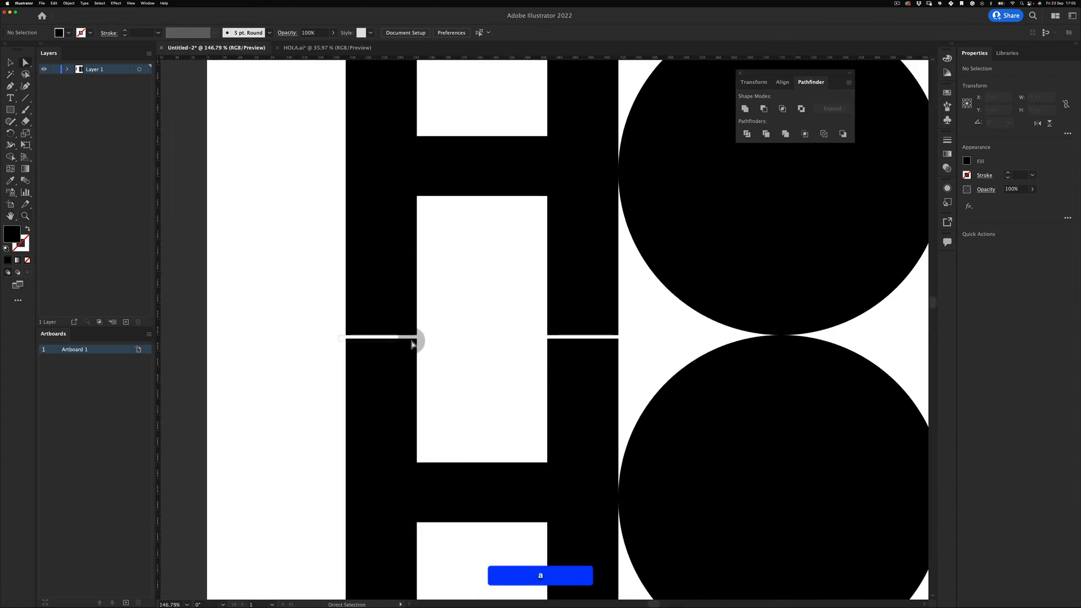
left_click_drag(360, 339, 448, 349)
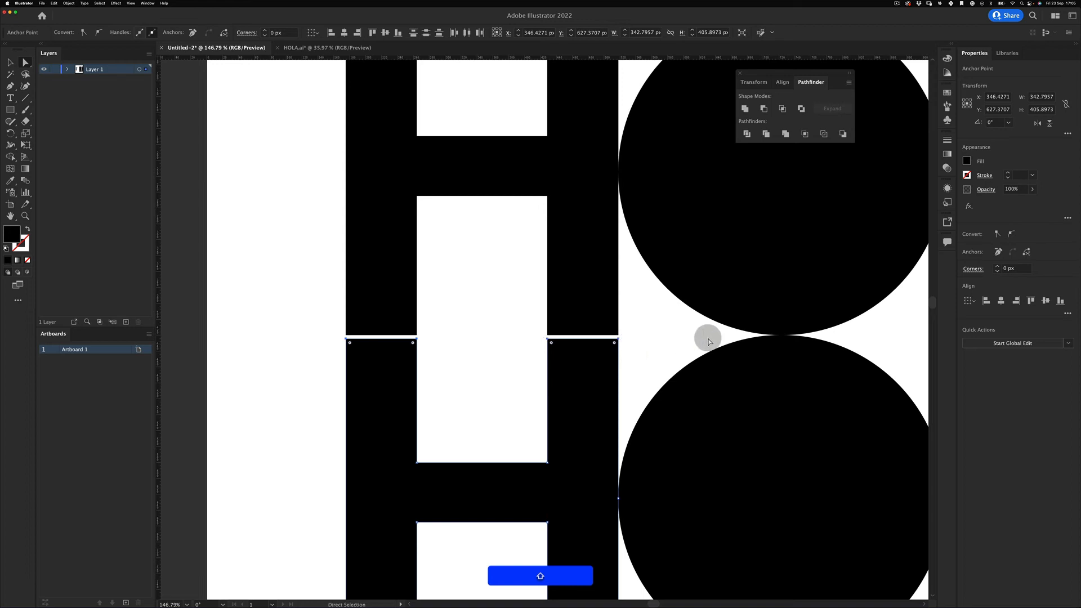
- Add the top-edge anchors of the lower row's letters to the selection
scroll(704, 338, "right", 10)
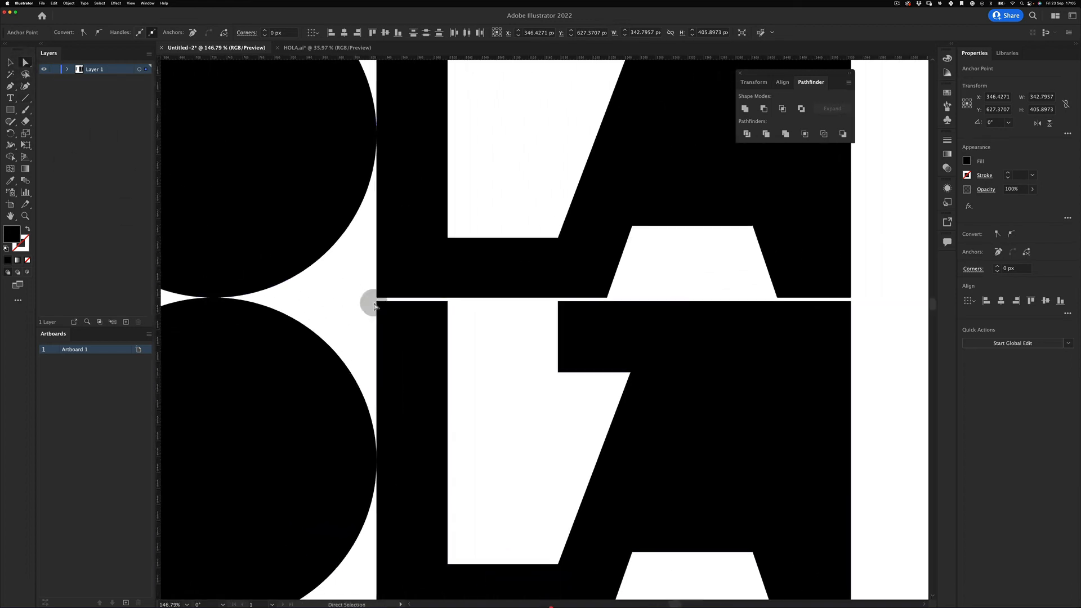
scroll(302, 338, "right", 3)
scroll(302, 338, "up", 1)
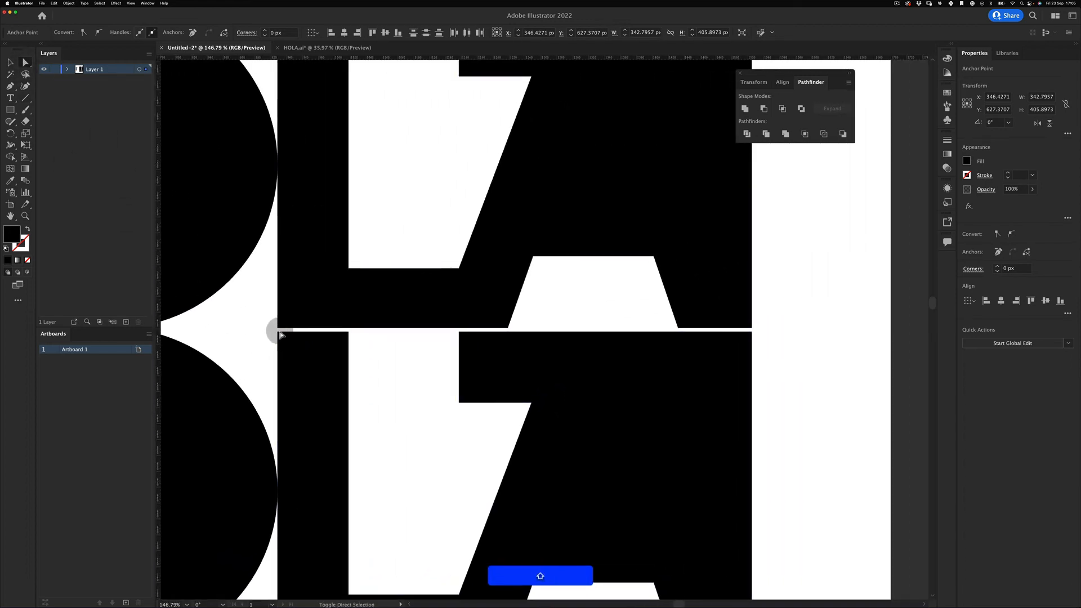
left_click_drag(589, 343, 773, 350)
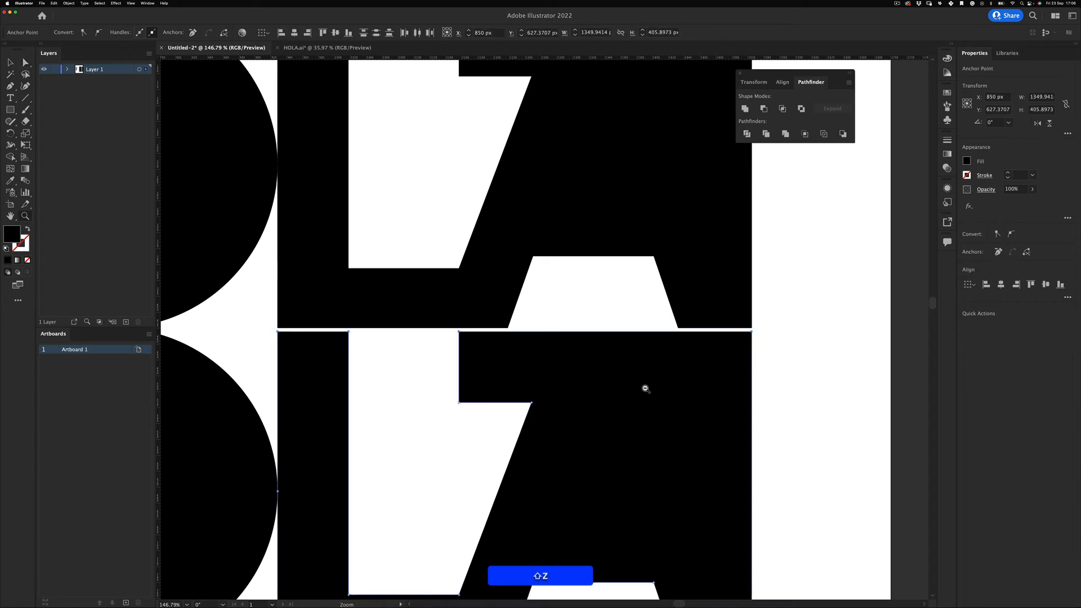
left_click_drag(648, 386, 578, 344)
key("z")
left_click_drag(509, 343, 624, 310)
key("a")
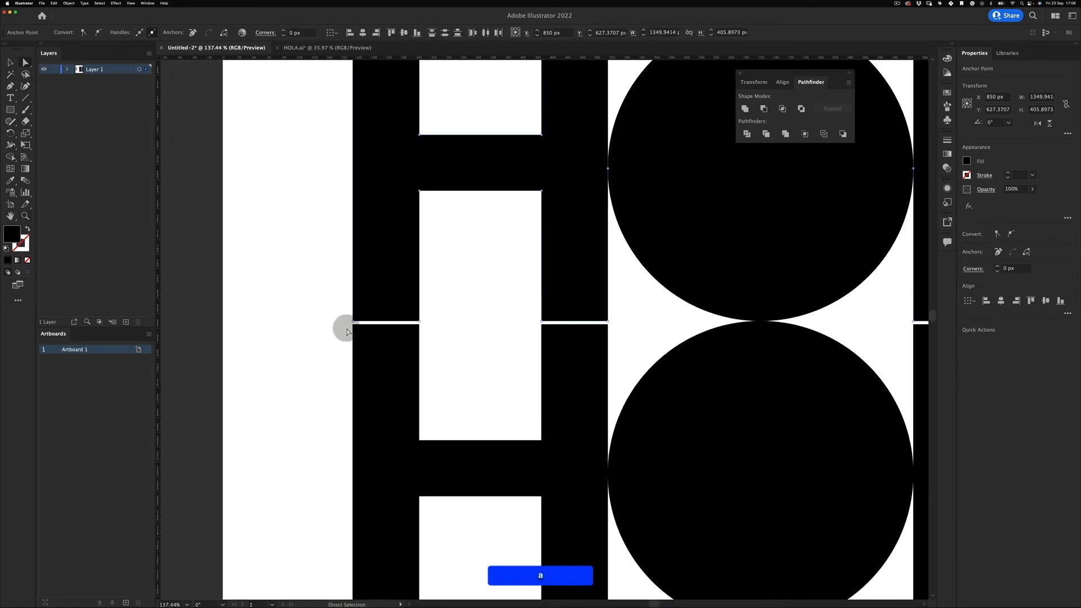
left_click_drag(412, 331, 292, 319)
left_click_drag(410, 300, 564, 317)
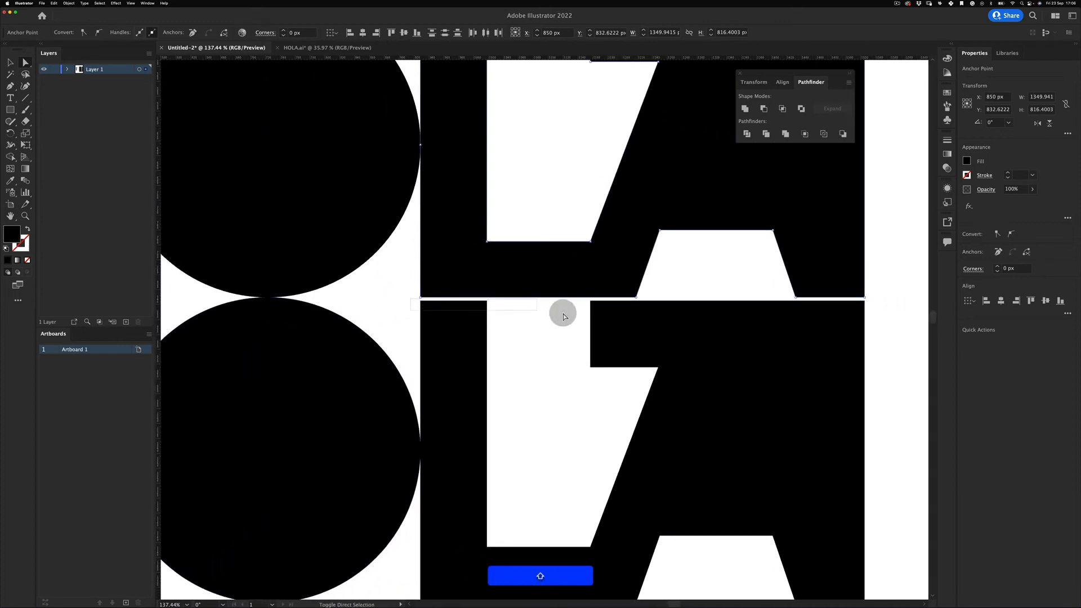
left_click_drag(867, 317, 894, 311)
- Add the lower H and LA top anchors, then drag them up to close the gap
key("z")
left_click_drag(711, 335, 625, 369)
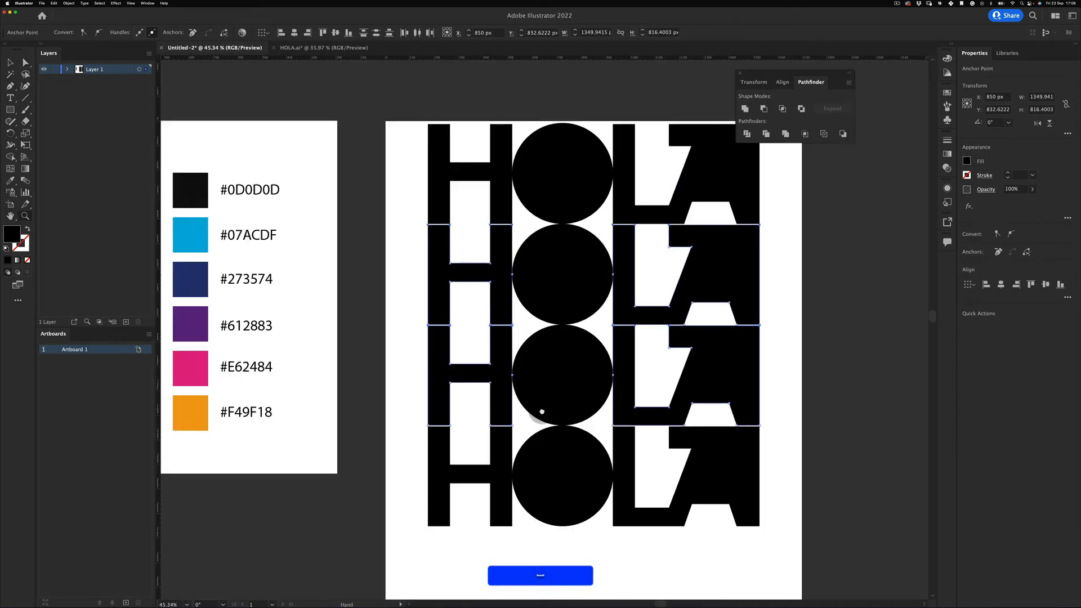
left_click_drag(485, 412, 488, 338)
key("shift+a")
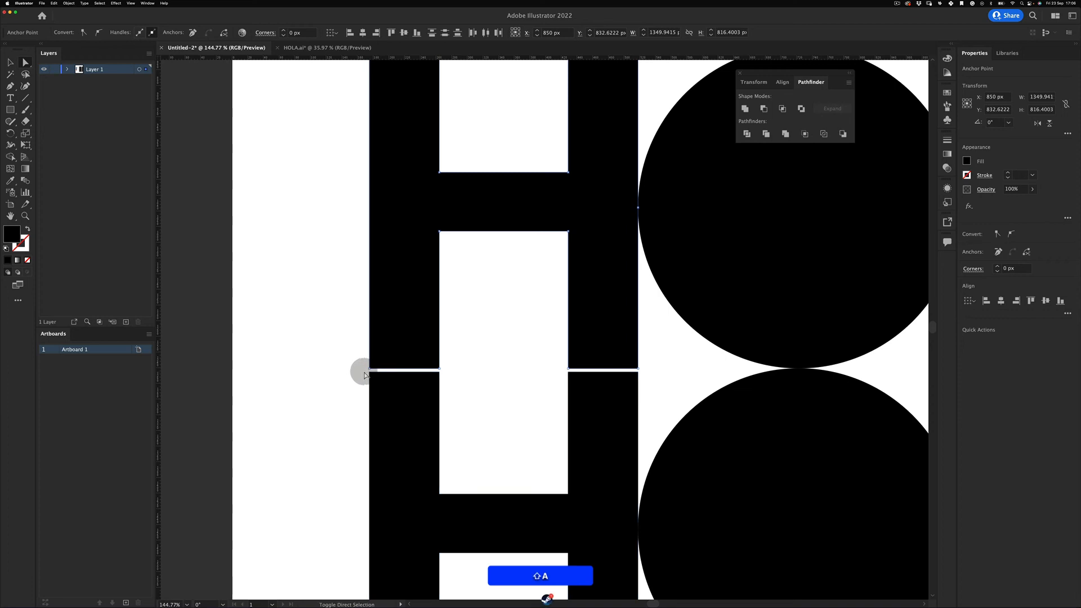
left_click_drag(643, 383, 648, 382)
left_click_drag(746, 387, 230, 369)
left_click_drag(549, 390, 393, 379)
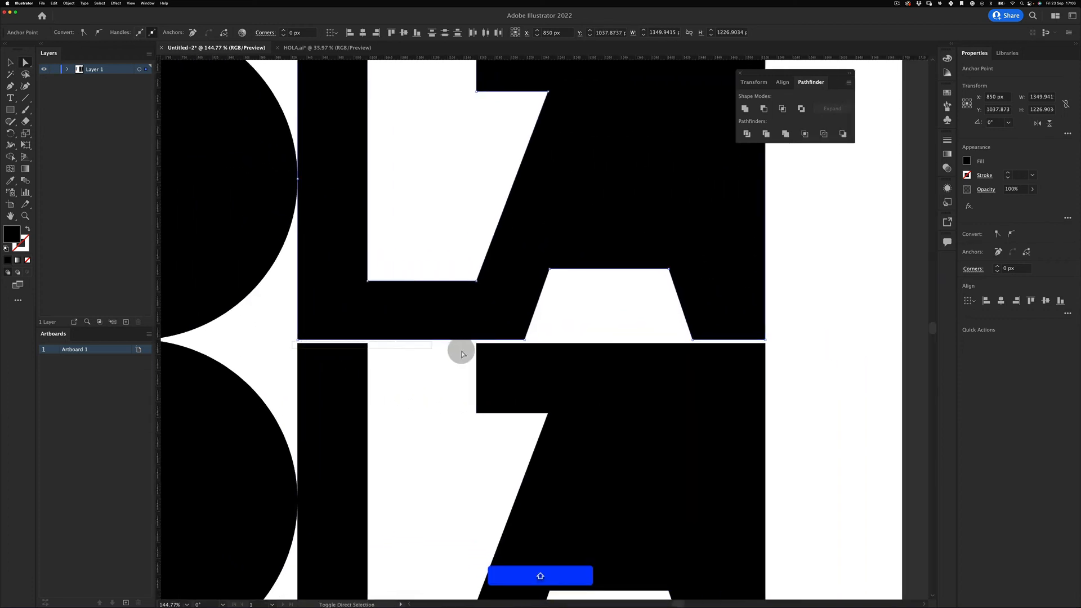
left_click_drag(462, 353, 864, 312)
key("z")
key("a")
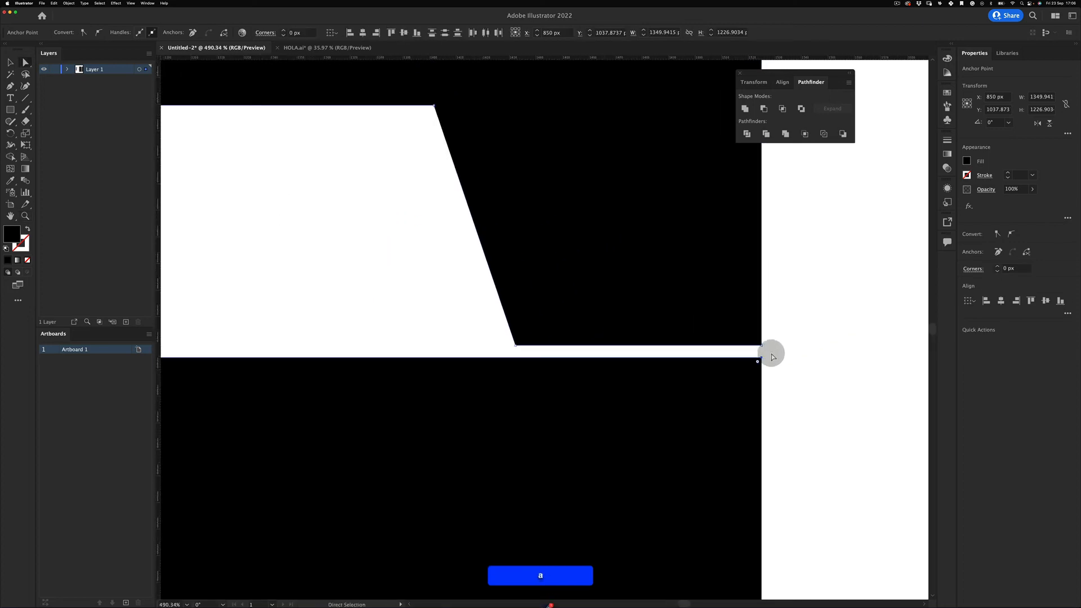
left_click_drag(762, 360, 763, 347)
- Deselect the artwork and view the whole artboard with the seams closed
key("z")
left_click_drag(527, 298, 301, 388)
key("v")
left_click(349, 438)
left_click_drag(350, 438, 388, 458)
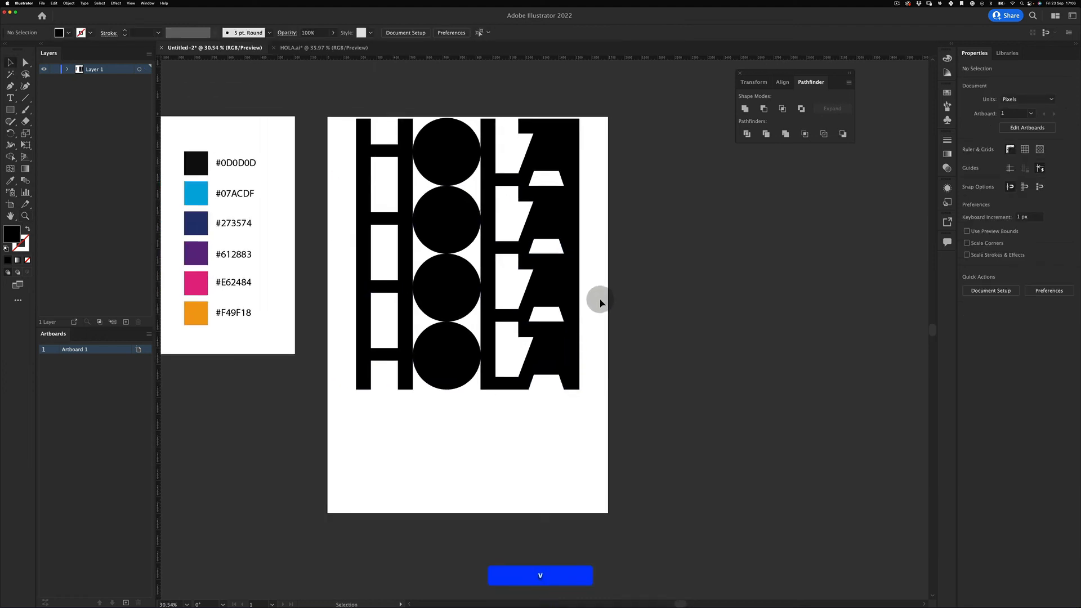
- Duplicate the HOLA rows straight down to make six stacked rows
left_click_drag(596, 355, 350, 390)
left_click_drag(557, 295, 576, 427)
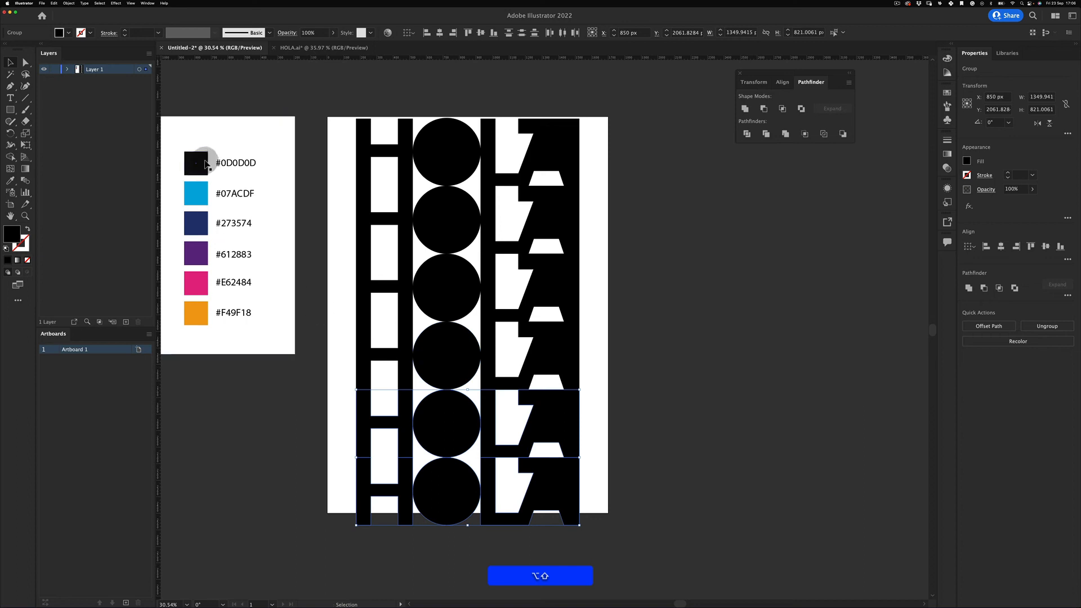
key("v")
- Scale all six HOLA rows down proportionally about their centre and nudge the stack slightly
left_click_drag(615, 115, 357, 561)
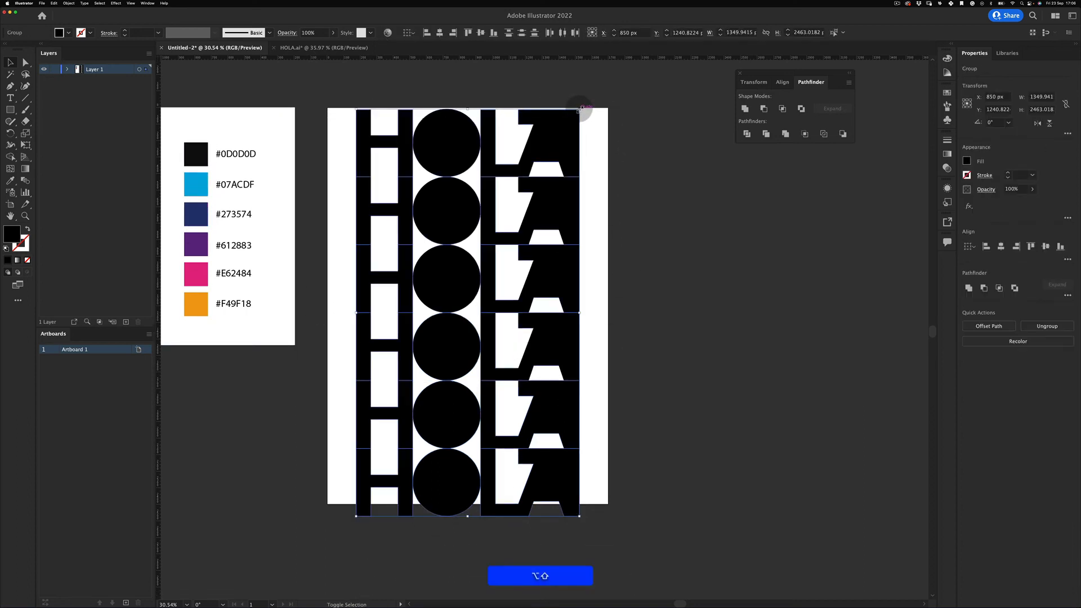
left_click_drag(580, 109, 558, 149)
left_click_drag(544, 280, 547, 278)
left_click(650, 175)
- Move the HOLA stack to centre it on the artboard, about 1088 × 1985 px
left_click_drag(568, 222, 636, 242)
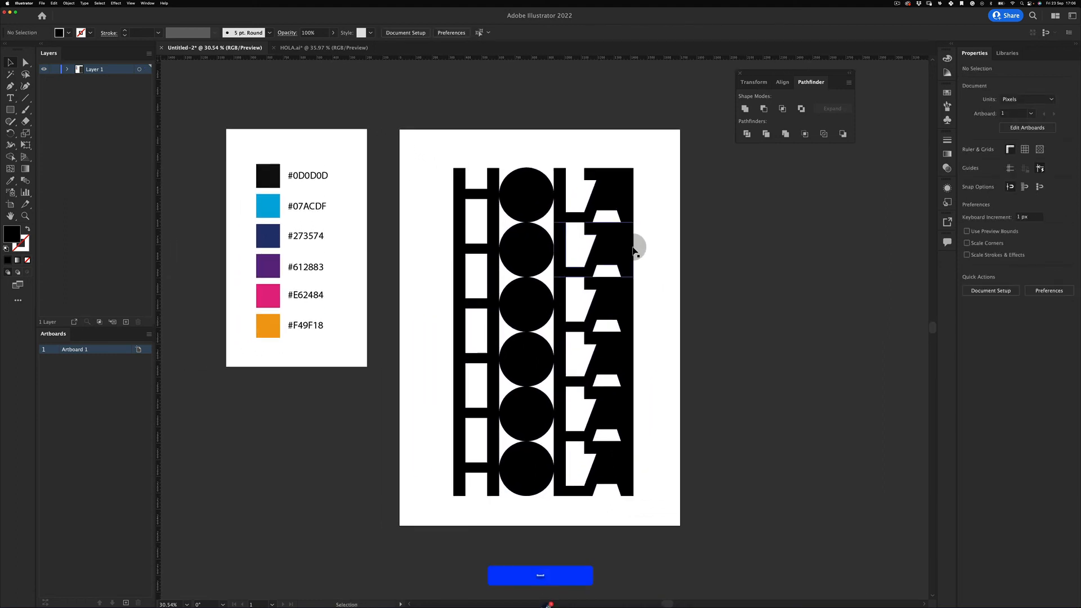
key("v")
left_click_drag(515, 493, 402, 473)
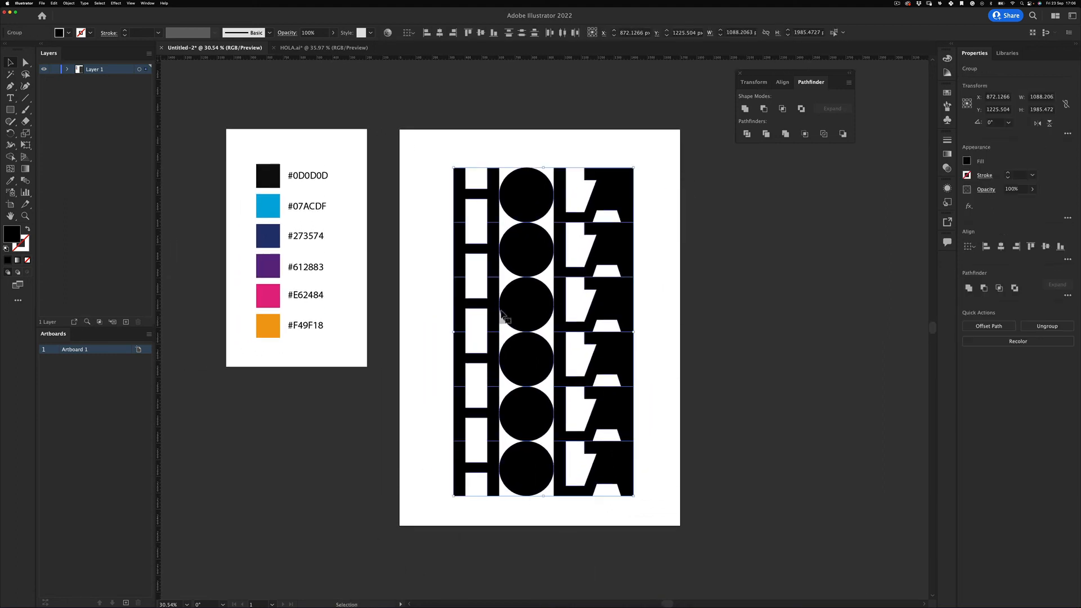
left_click_drag(541, 251, 542, 249)
key("v")
left_click(319, 481)
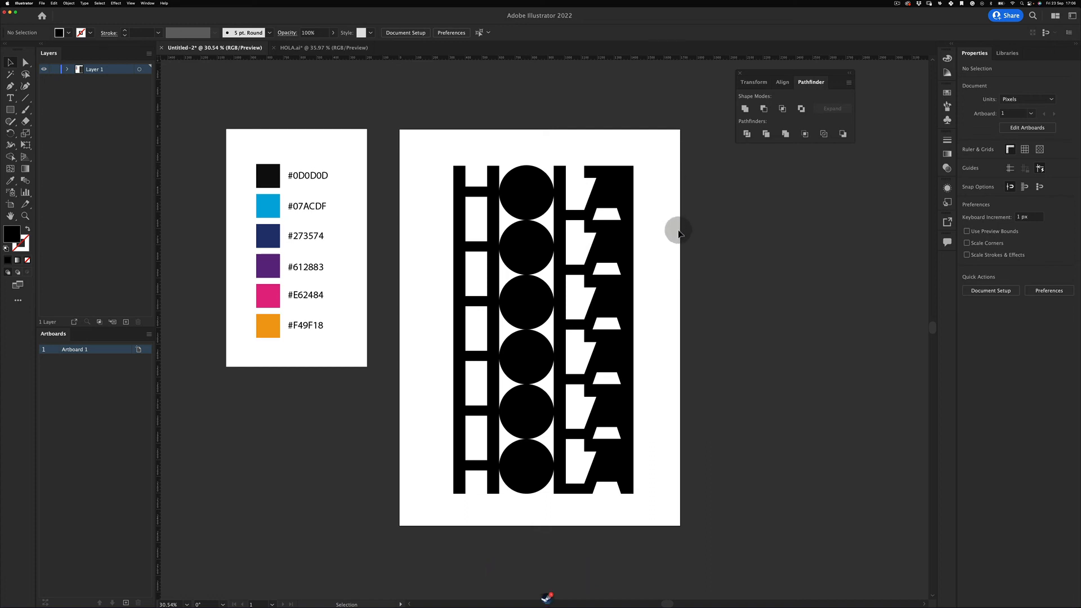
- Colour the second HOLA row cyan #07ACDF with the Eyedropper
left_click(599, 253)
key("i")
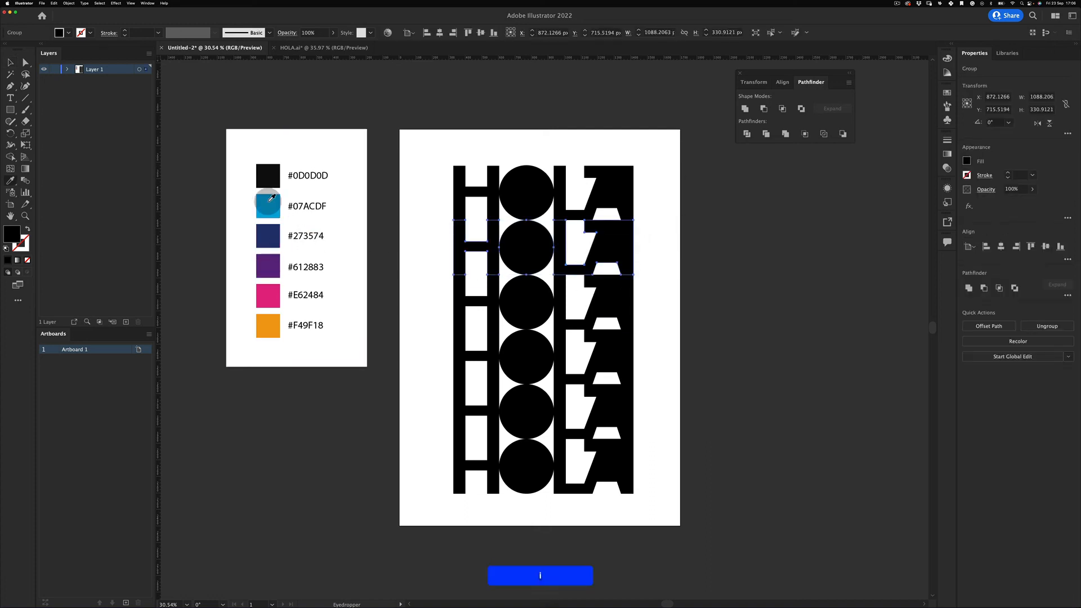
left_click(269, 204)
key("v")
left_click(368, 421)
- Colour the third row navy #273574 and the fourth row purple #612883
left_click_drag(435, 295, 489, 315)
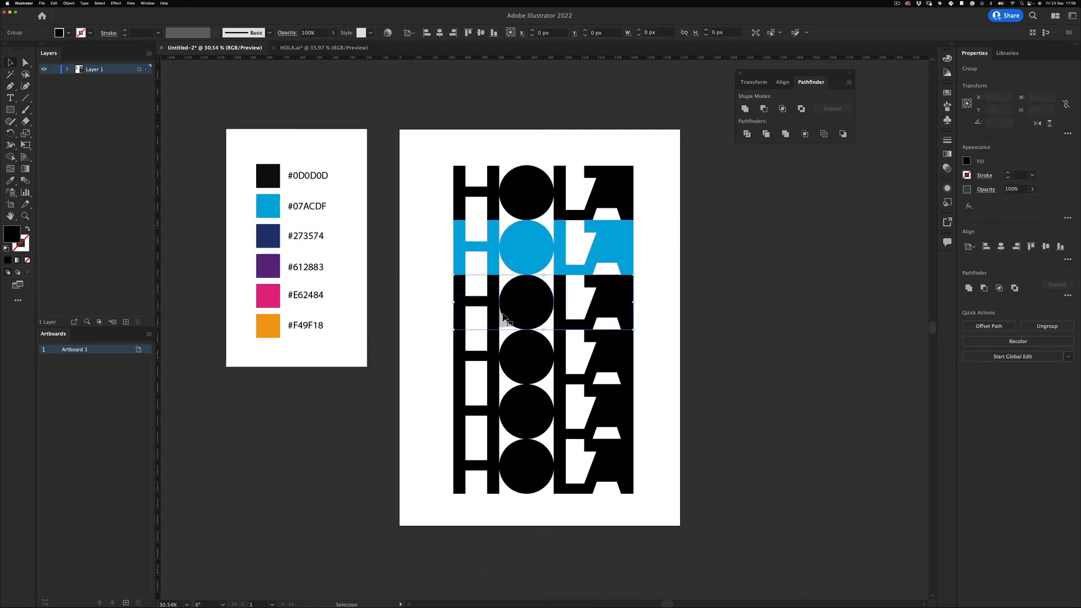
key("i")
left_click(268, 236)
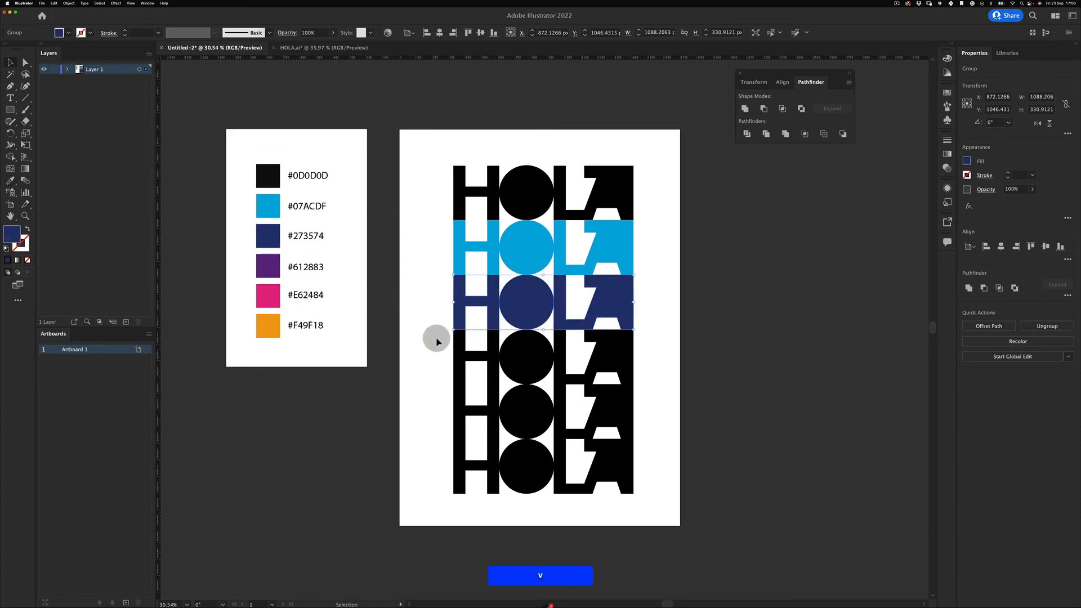
key("v")
left_click_drag(434, 338, 487, 383)
key("i")
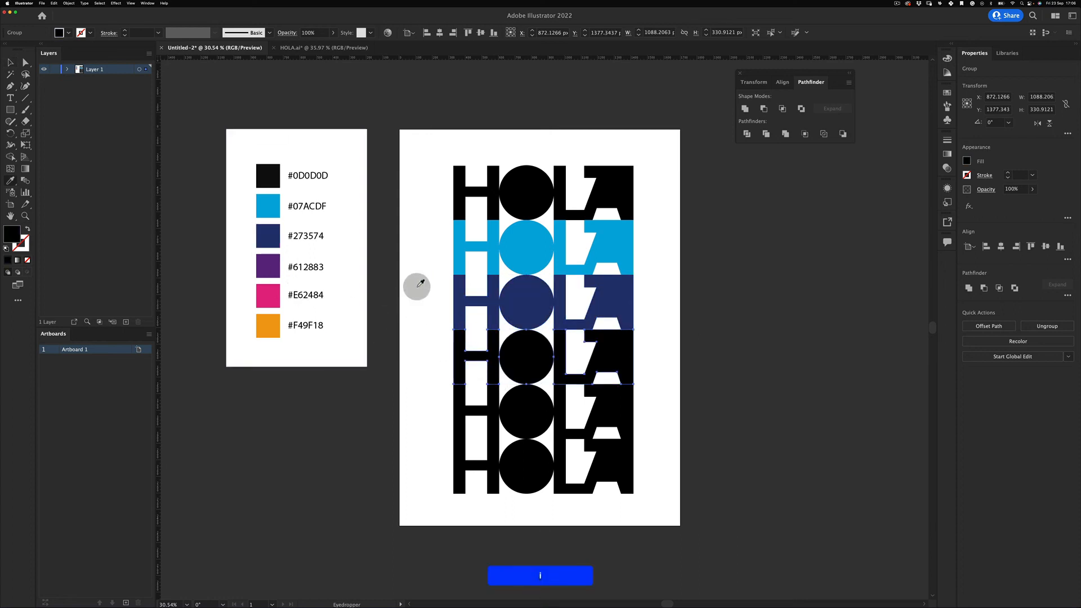
left_click(268, 265)
key("v")
- Colour the fifth row pink #E62484 and the bottom row orange #F49F18
left_click_drag(425, 422, 524, 430)
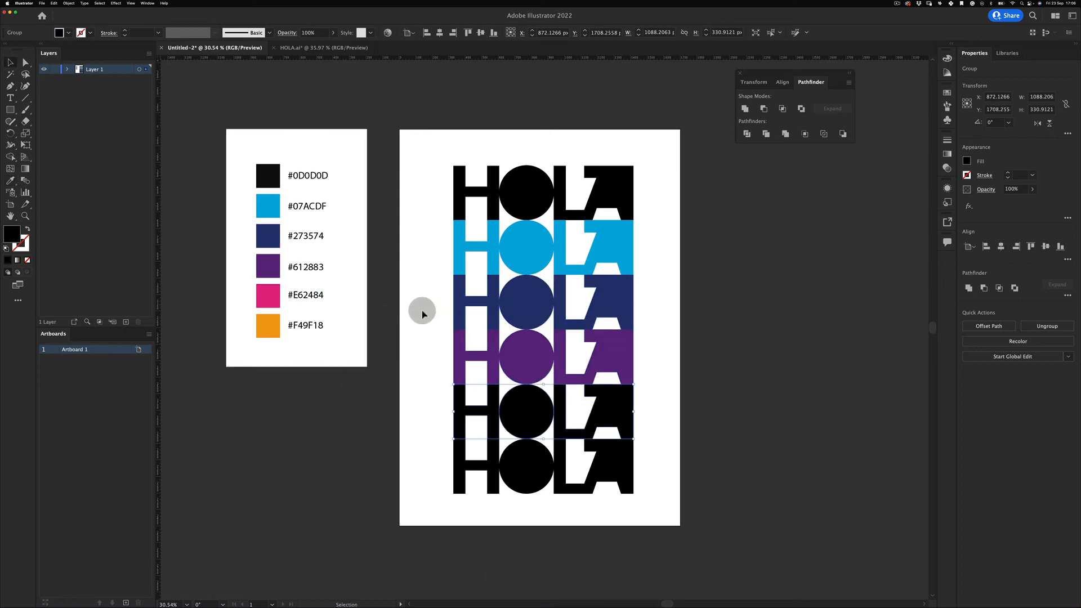
key("i")
left_click(268, 295)
key("v")
left_click_drag(414, 471, 537, 523)
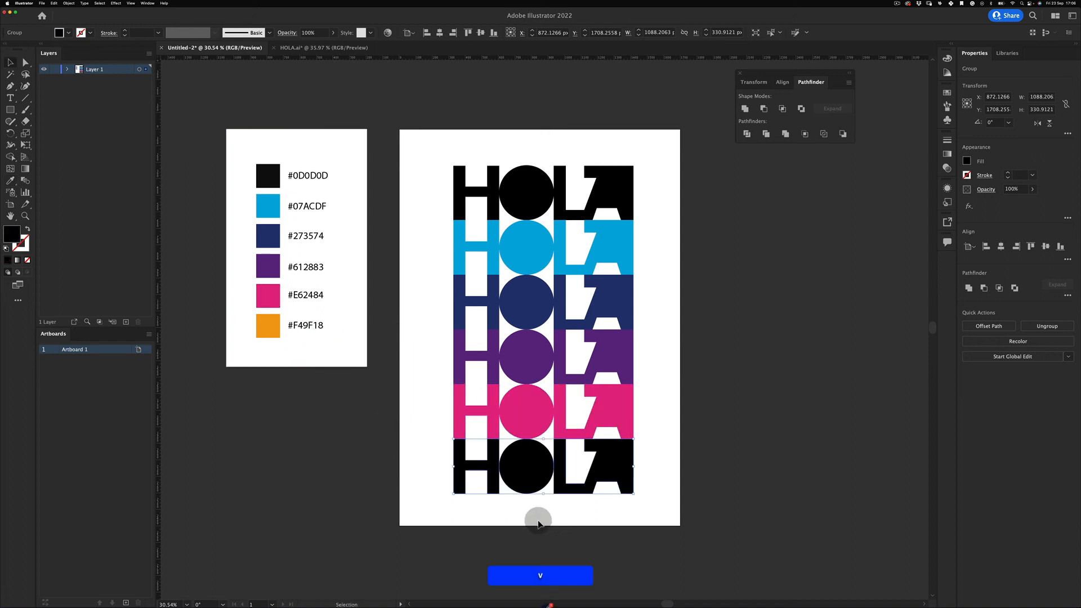
key("i")
left_click(268, 326)
key("v")
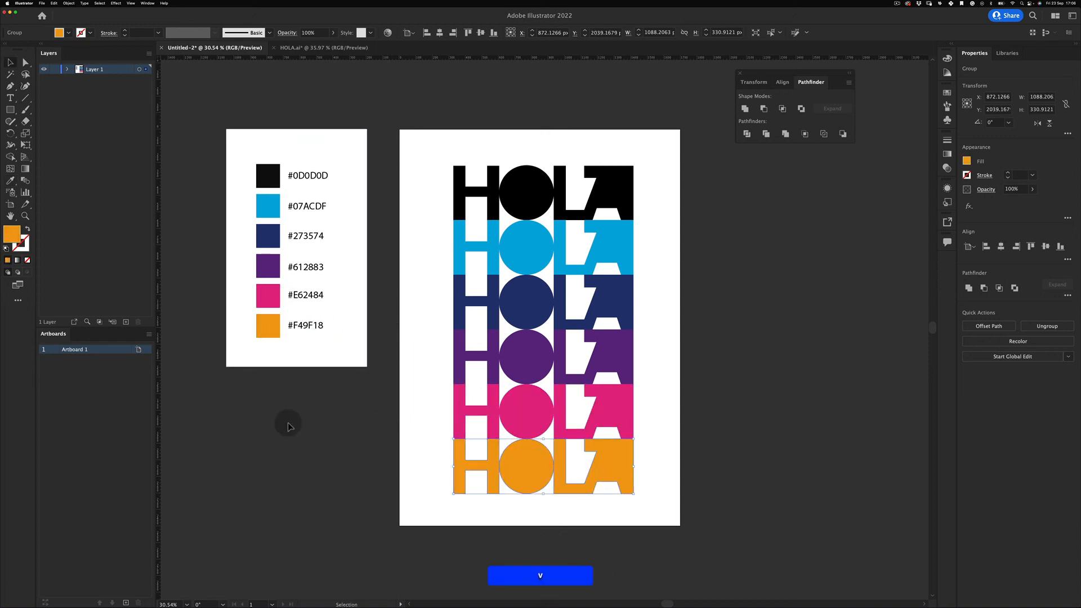
left_click(284, 479)
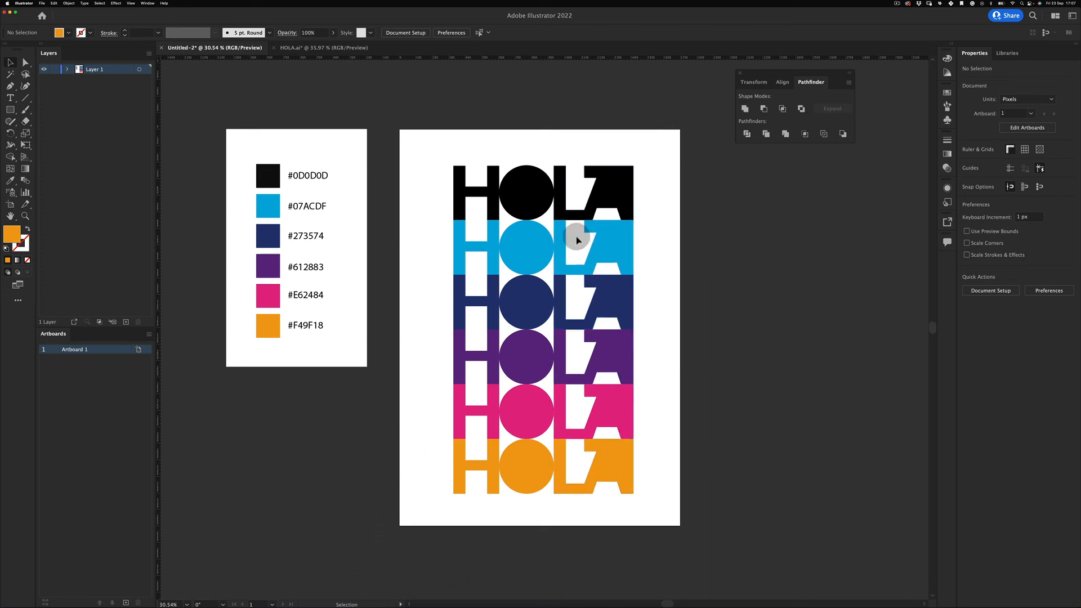
- Draw a rectangle covering the whole artboard with the Rectangle Tool
left_click(10, 109)
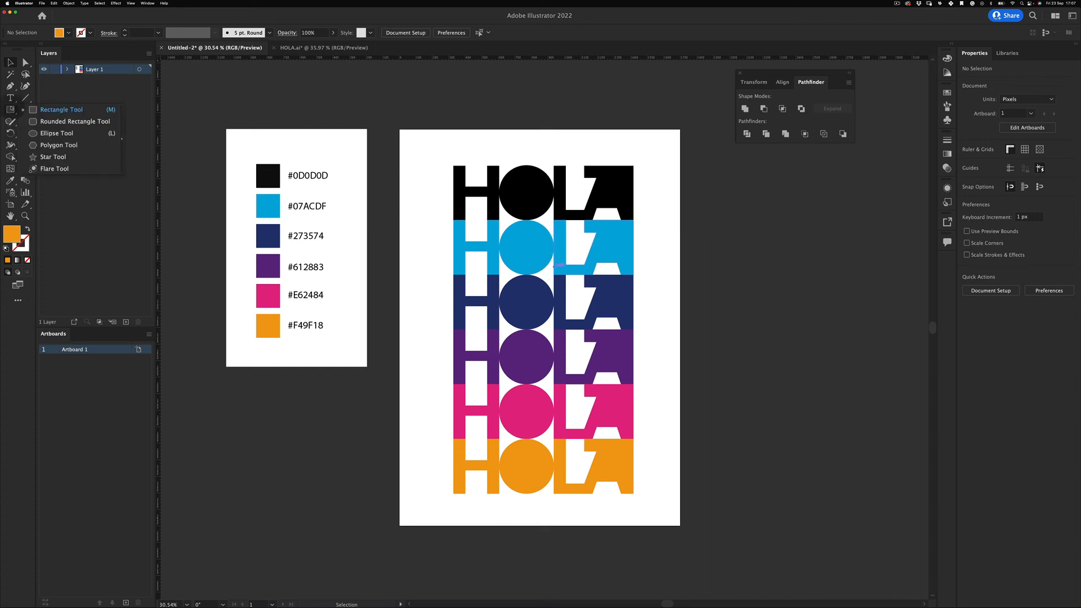
left_click(46, 110)
left_click_drag(400, 129, 680, 526)
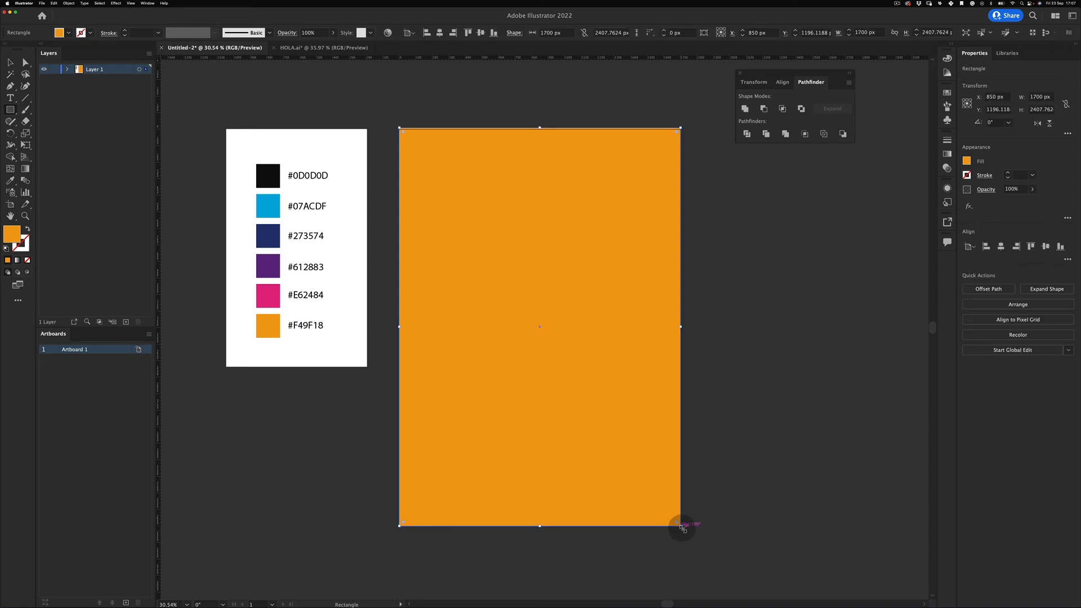
key("b")
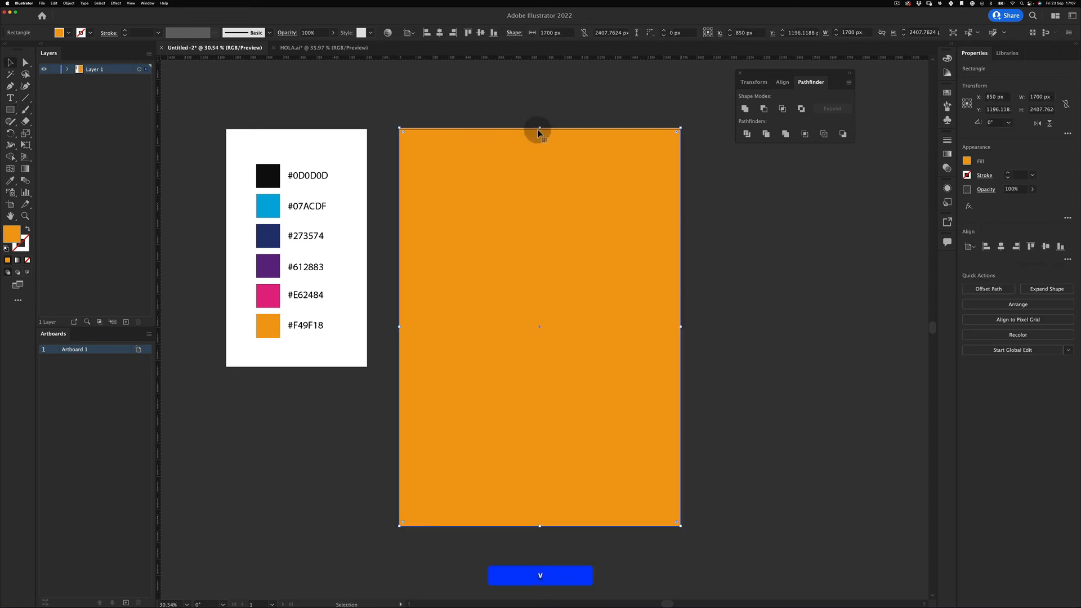
key("v")
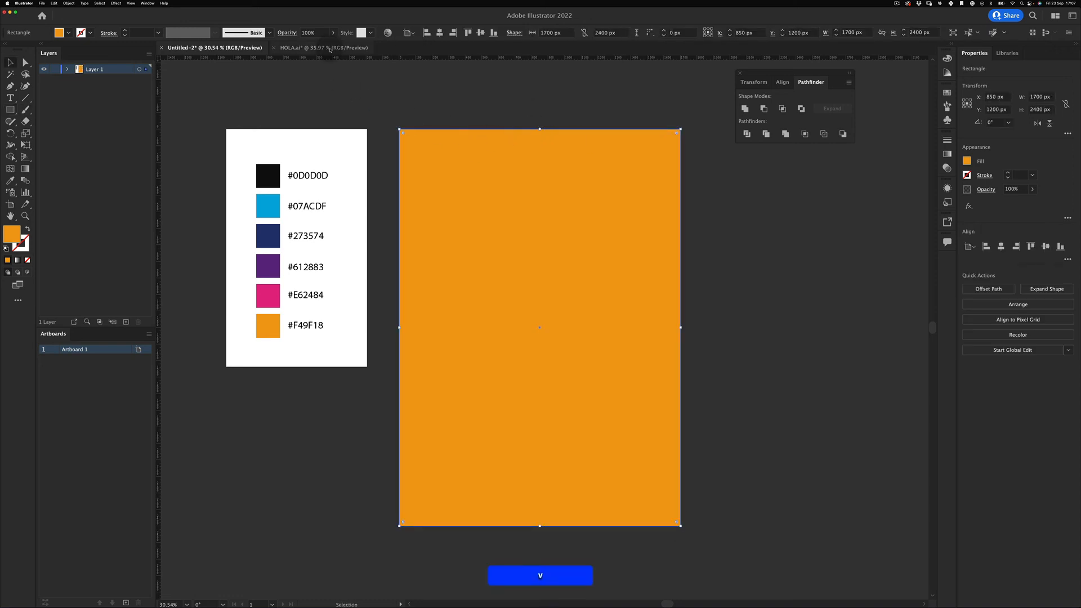
- Look up the D2D5E1 background fill in the finished HOLA.ai reference document
left_click(330, 48)
left_click(387, 145)
key("super+z")
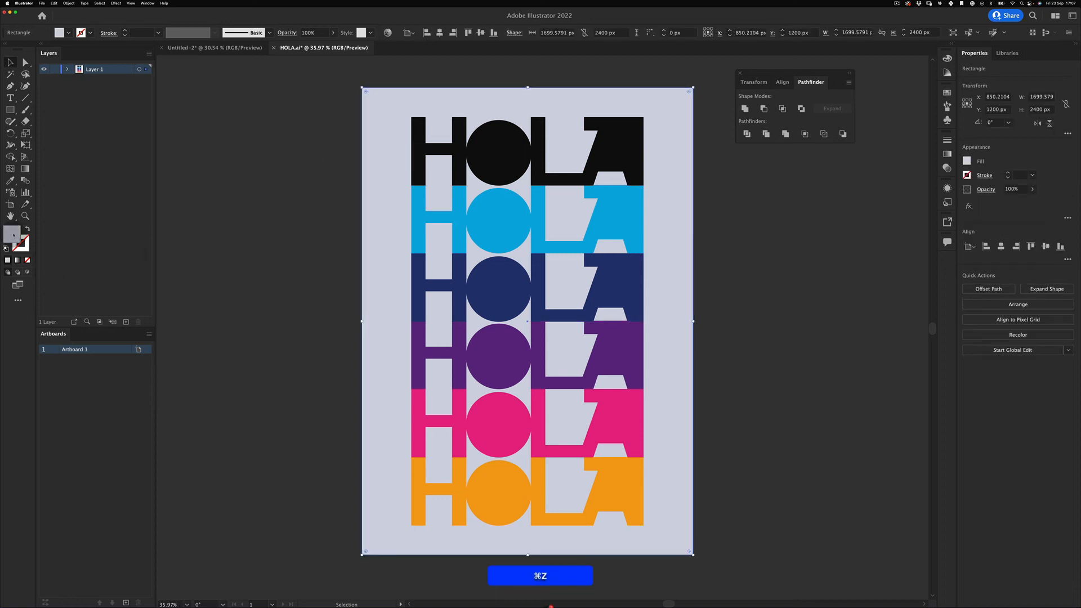
double_click(12, 233)
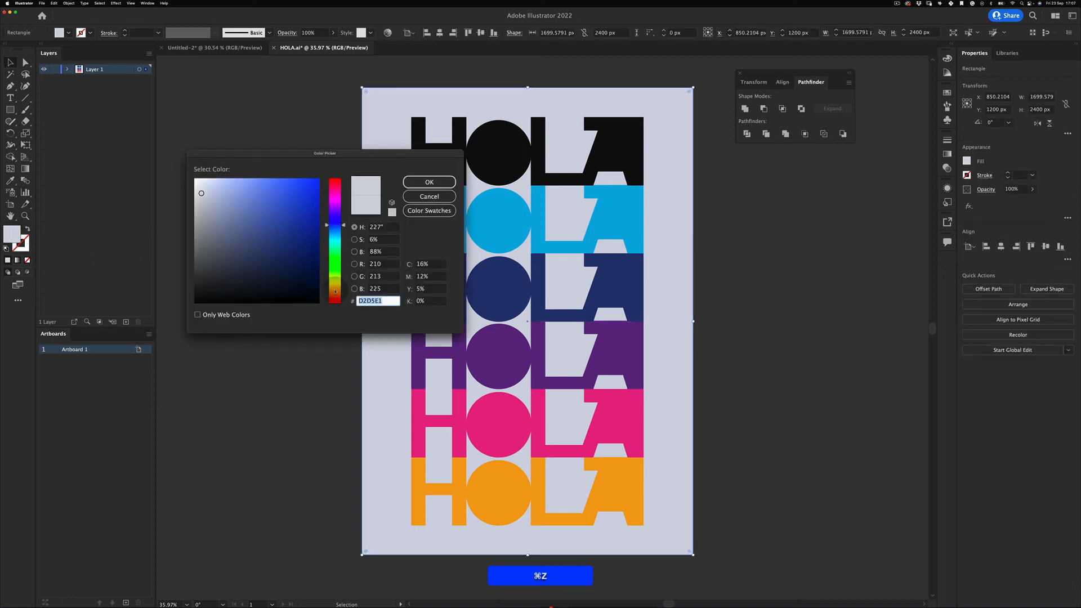
left_click(429, 182)
left_click(213, 48)
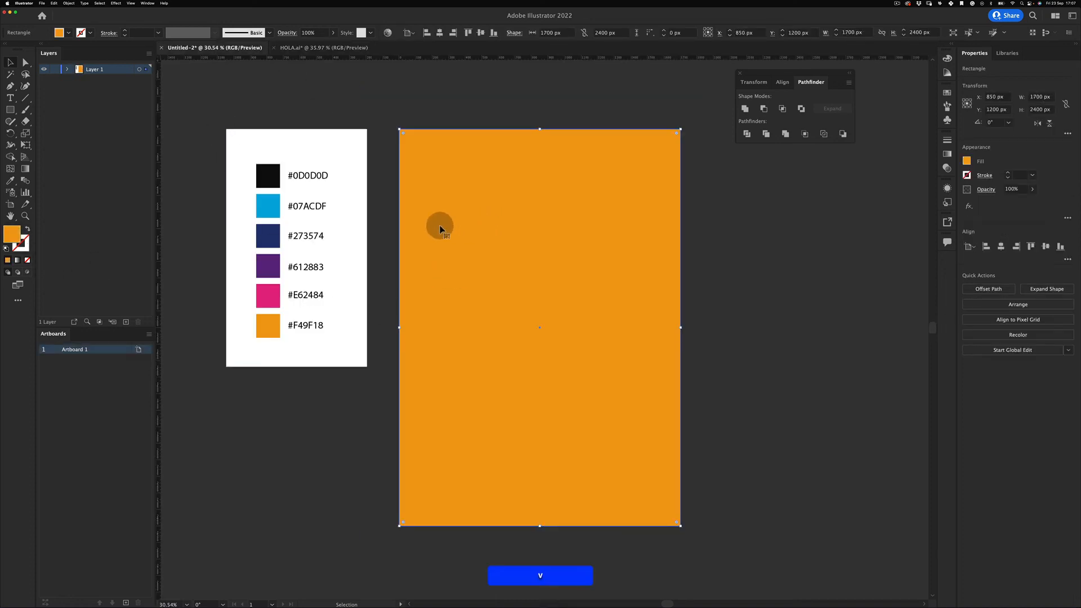
- Fill the new rectangle with light grey #D2D5E1 and send it behind the HOLA rows
double_click(13, 234)
type("D2D5E1")
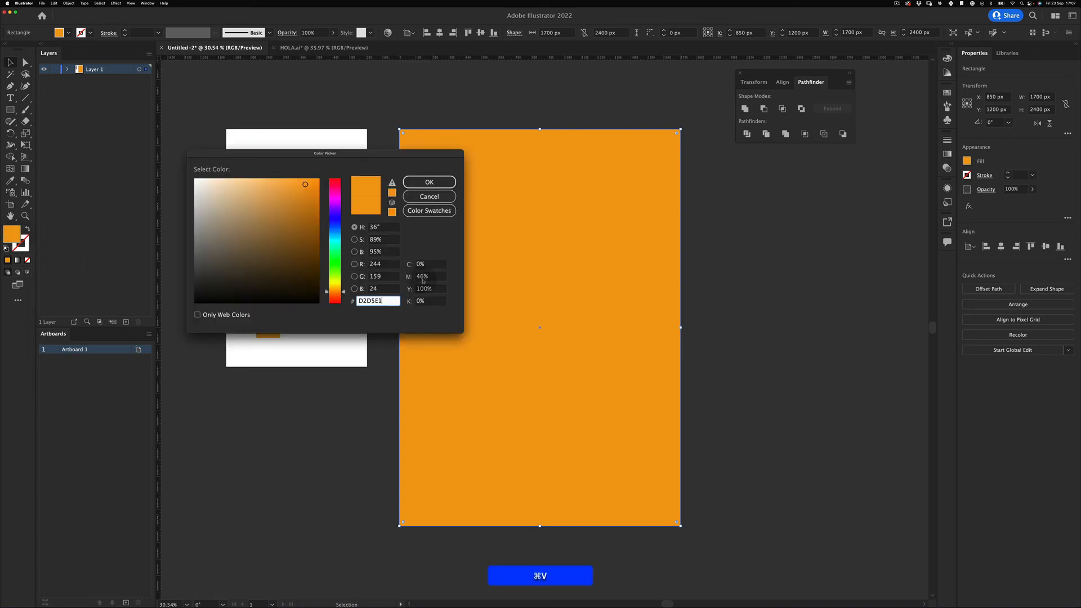
left_click(442, 181)
key("super+shift+bracketleft")
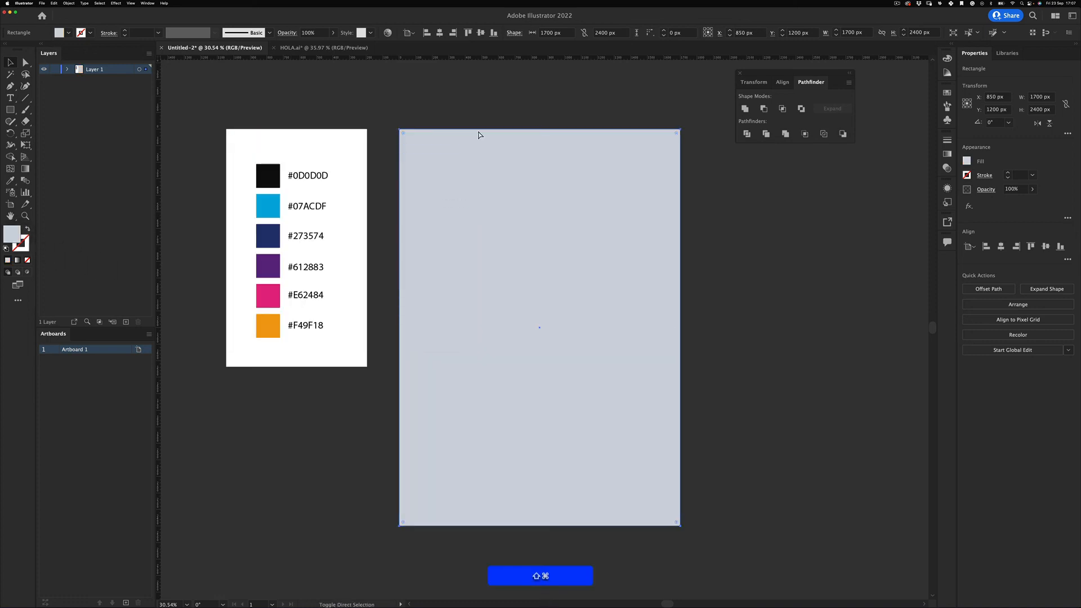
key("super+shift+a")
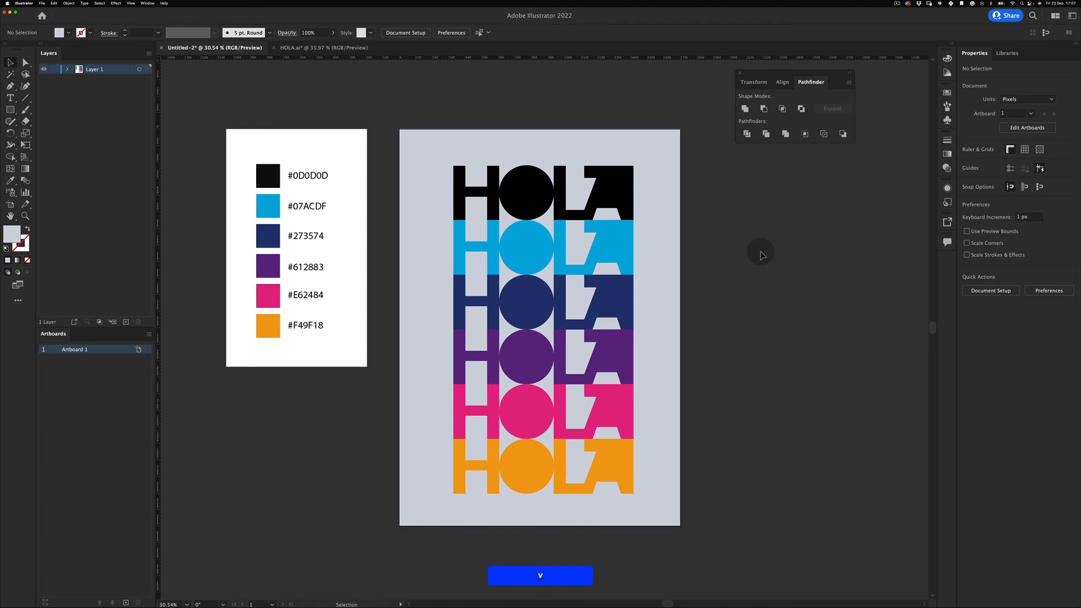
key("z")
left_click_drag(587, 259, 586, 256)
key("v")
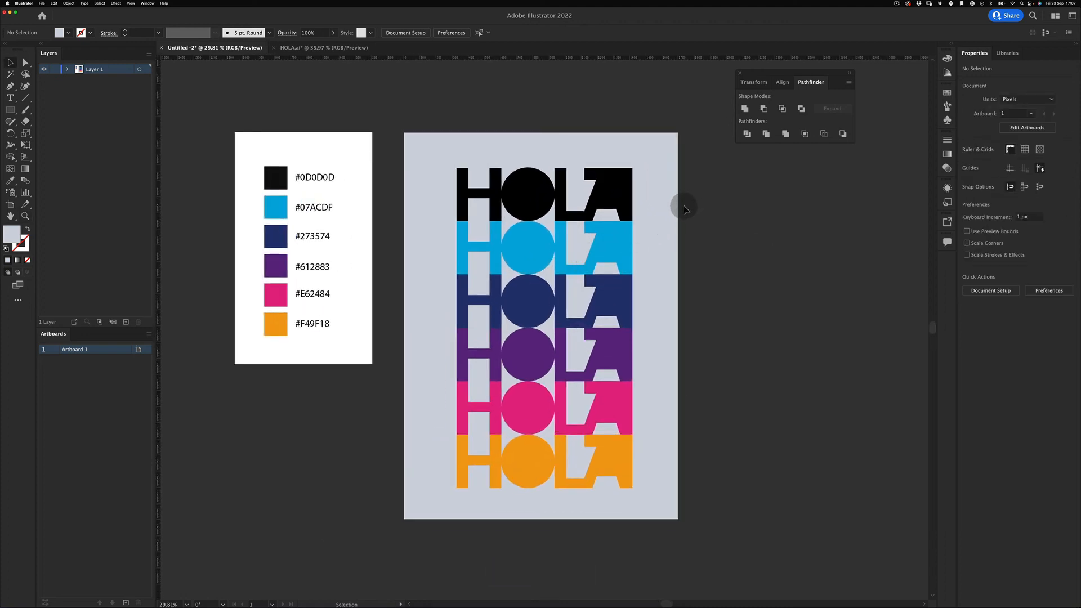